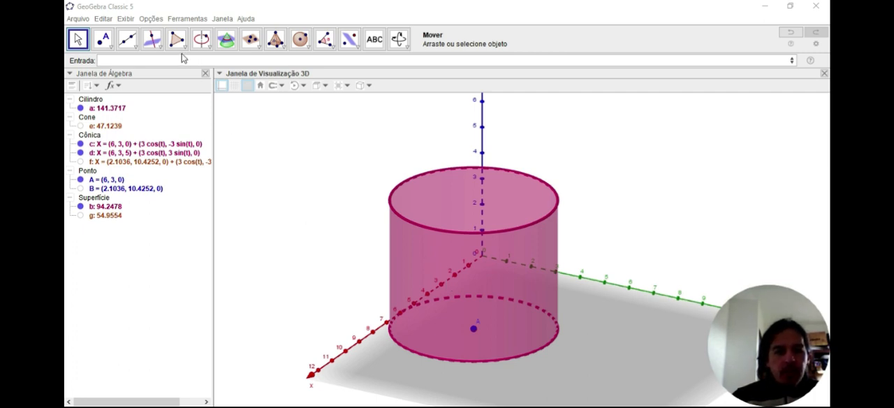
Place three points on the cylinder's lateral surface at about (8.68, 1.66, 3.62), (7.80, 5.40, 0.53) and (5.73, 5.99, 4)
left_click(103, 40)
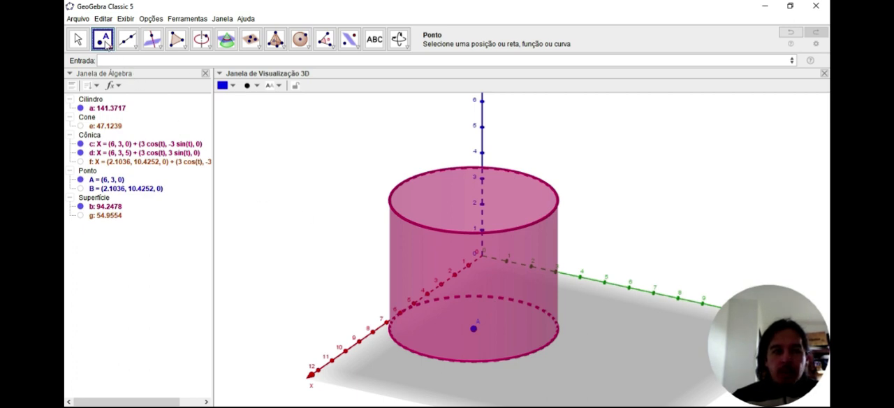
left_click(403, 253)
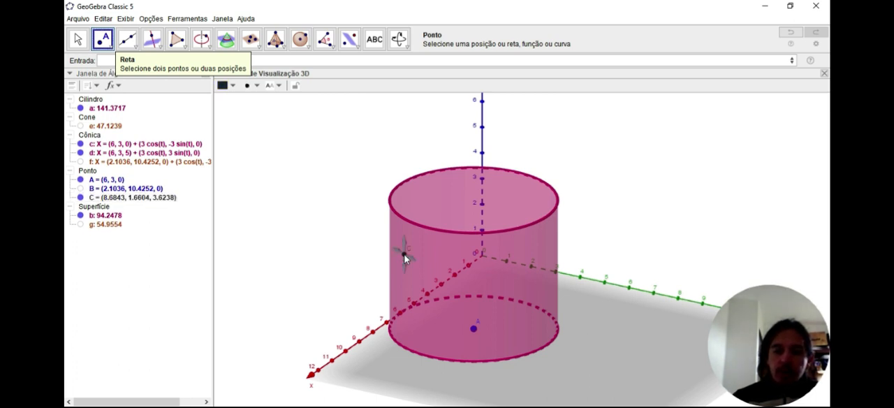
left_click(508, 344)
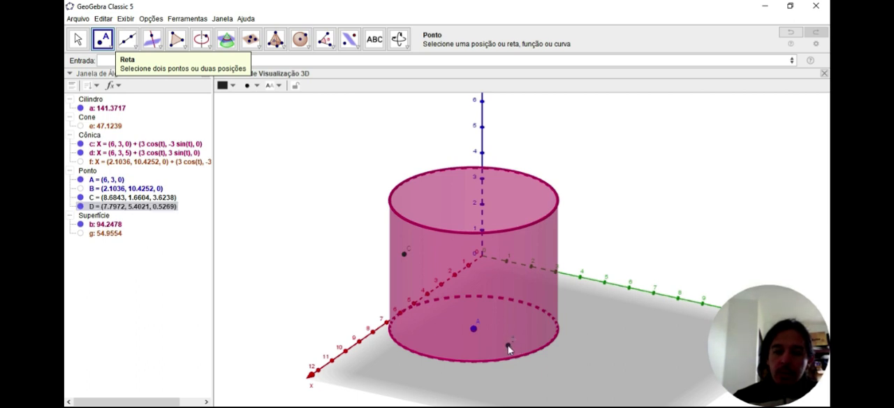
left_click(550, 239)
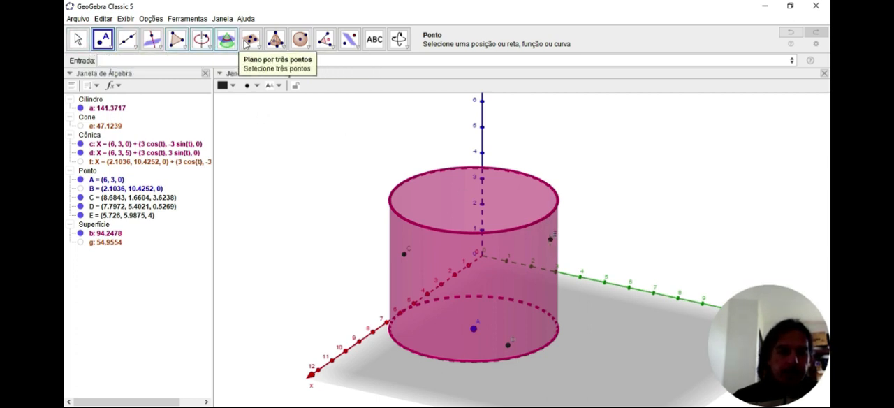
Create a plane through the three points C, D and E on the cylinder's surface
left_click(253, 41)
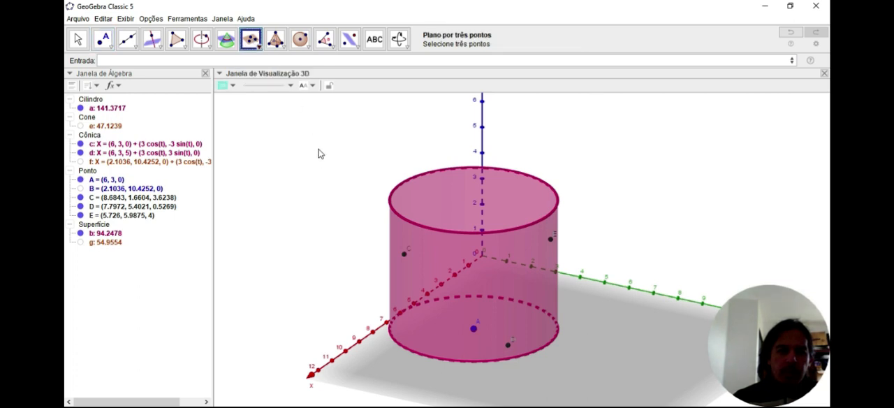
left_click(406, 256)
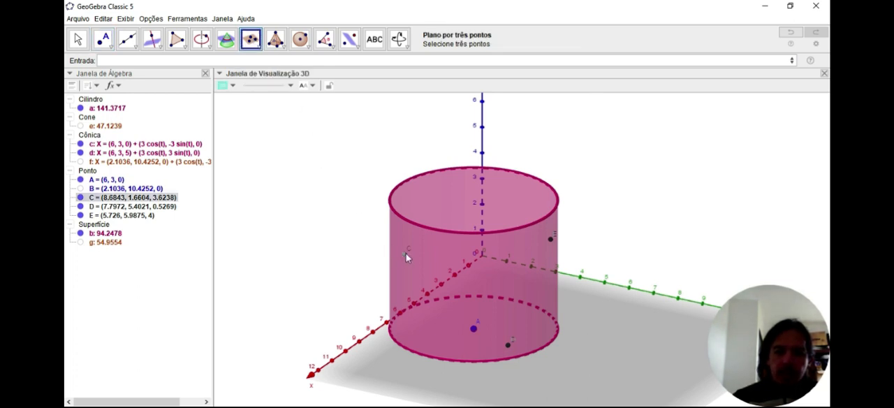
left_click(509, 346)
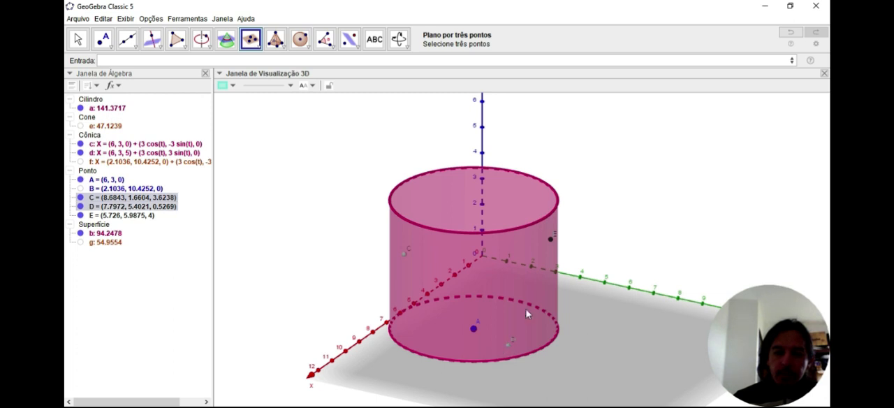
left_click(551, 240)
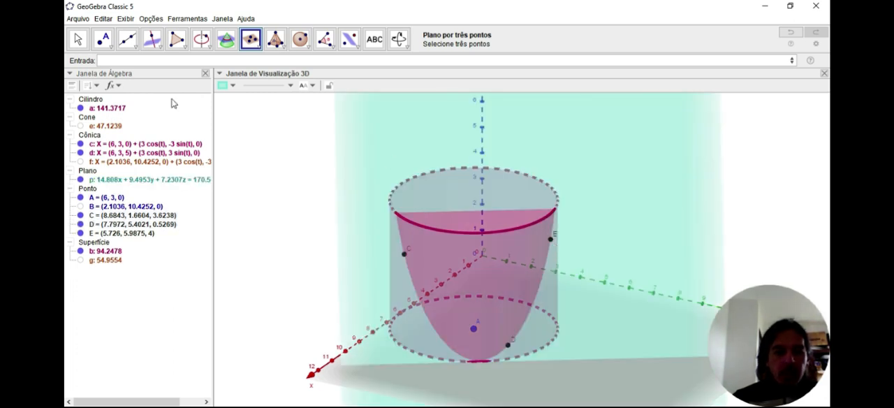
left_click(78, 40)
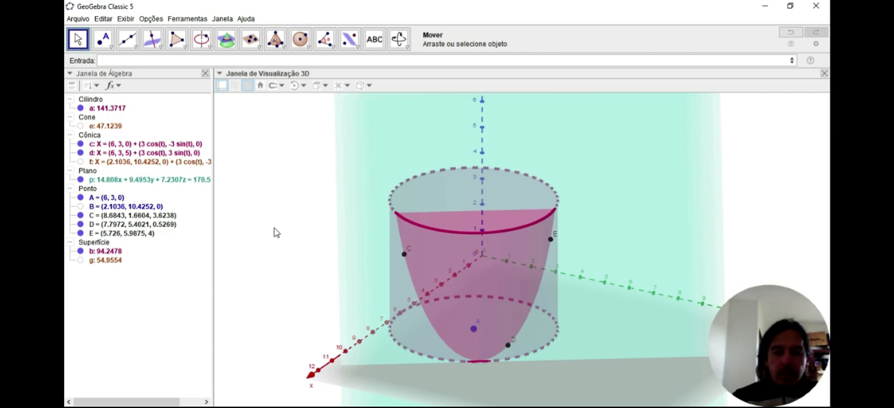
Move point D along the cylinder's surface to about (8.38, 4.82, 0.65) to tilt the cutting plane
left_click(642, 155)
left_click(284, 181)
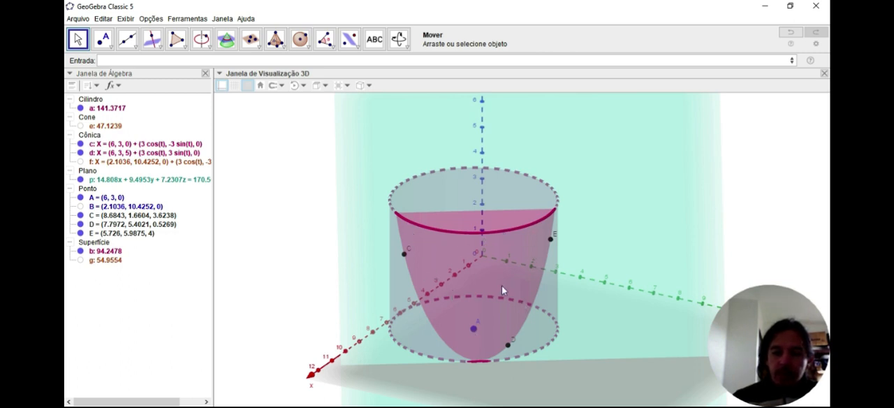
mouse_move(279, 249)
left_mouse_down()
mouse_move(319, 248)
mouse_move(260, 244)
mouse_move(289, 246)
left_mouse_up()
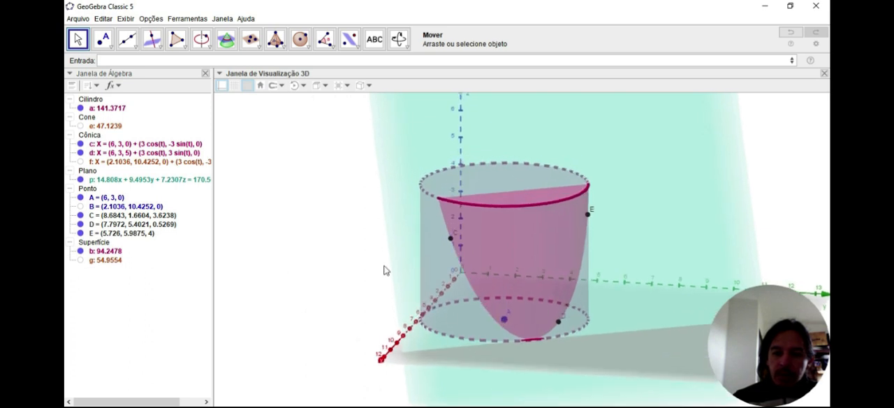
left_click_drag(560, 324, 538, 326)
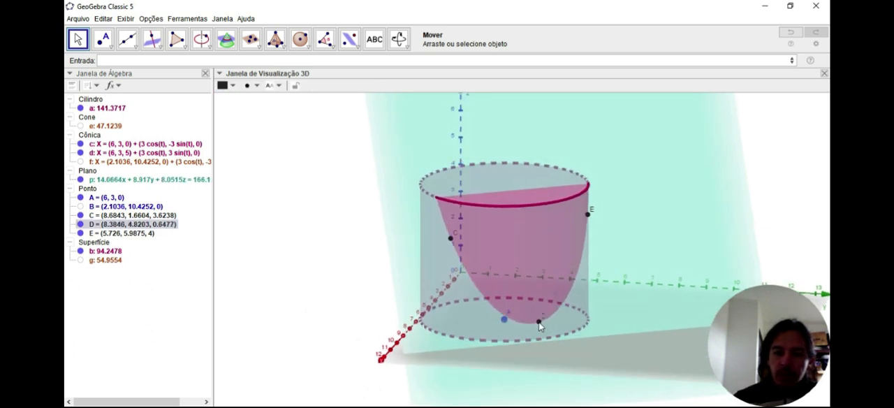
mouse_move(279, 236)
left_mouse_down()
mouse_move(320, 239)
mouse_move(259, 237)
mouse_move(272, 244)
left_mouse_up()
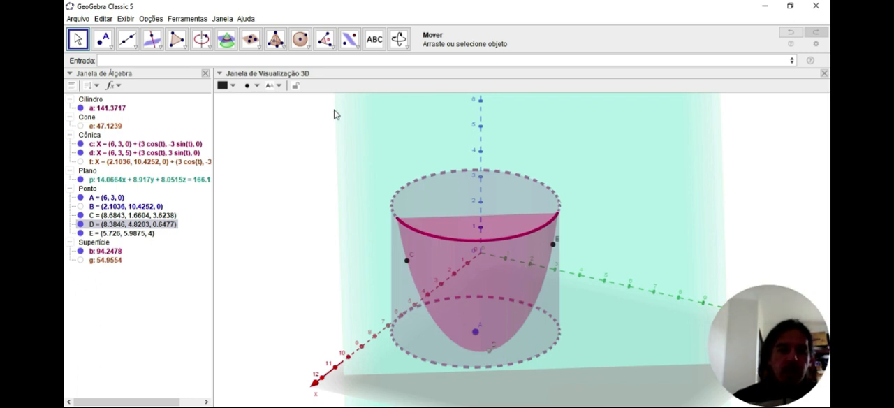
left_click(227, 41)
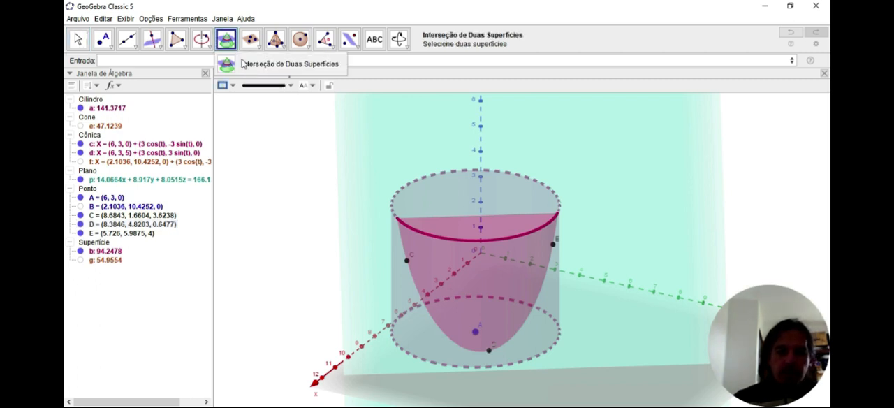
left_click(125, 46)
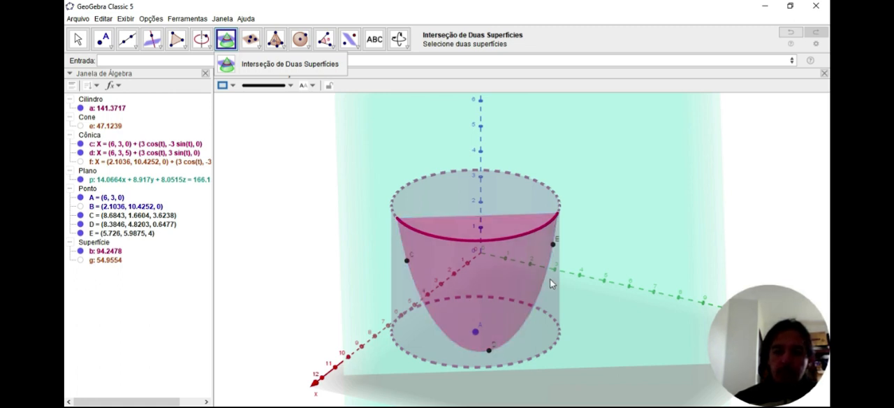
left_click(124, 45)
left_click(137, 47)
left_click(133, 47)
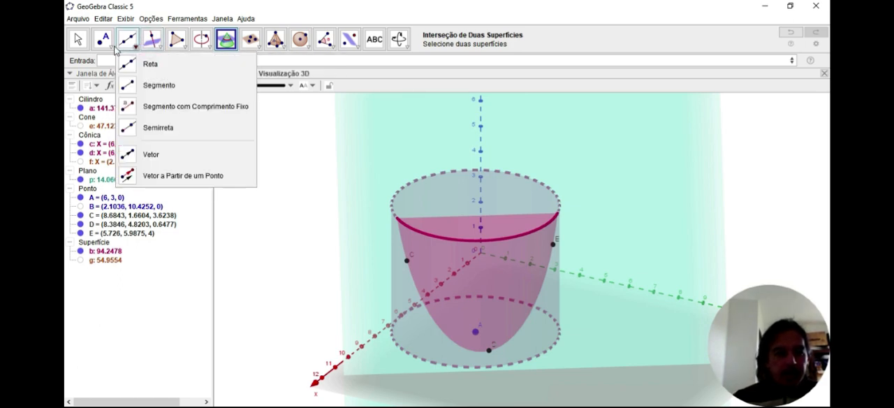
left_click(112, 47)
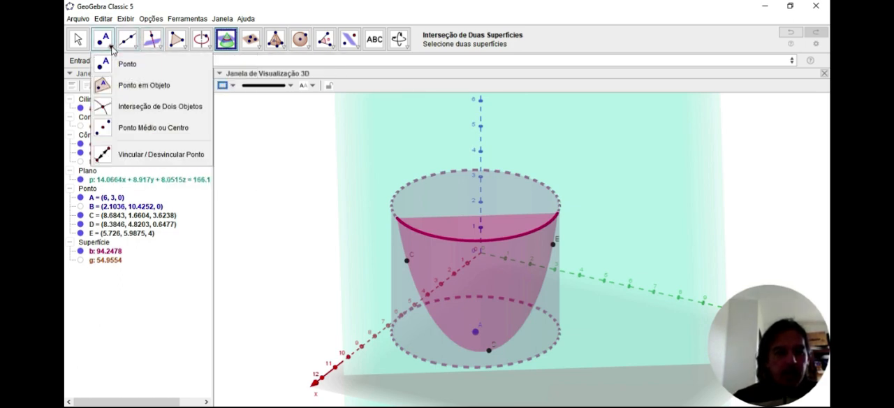
left_click(129, 111)
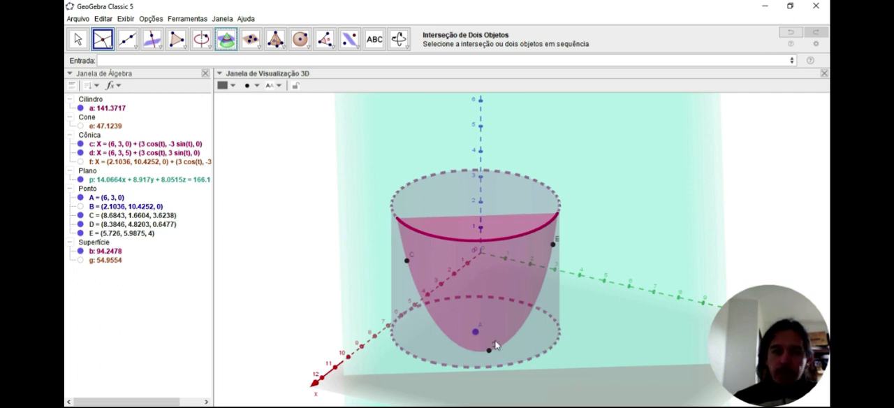
Intersect the cylinder with the plane through C, D and E using the intersection of two surfaces
left_click(227, 43)
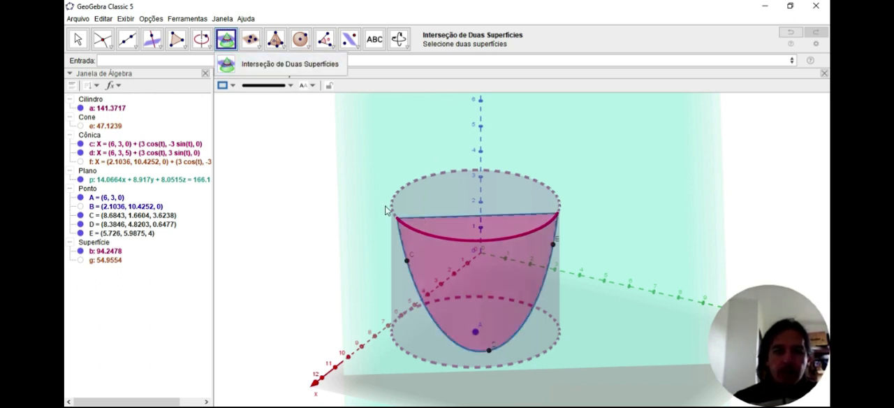
left_click(249, 63)
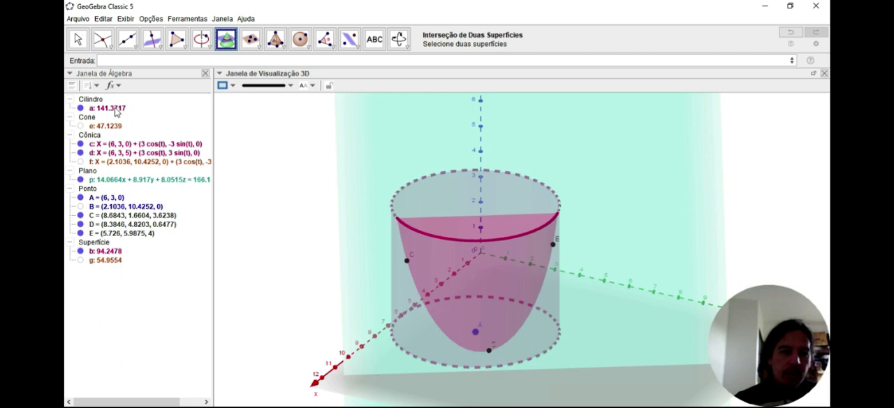
left_click(108, 109)
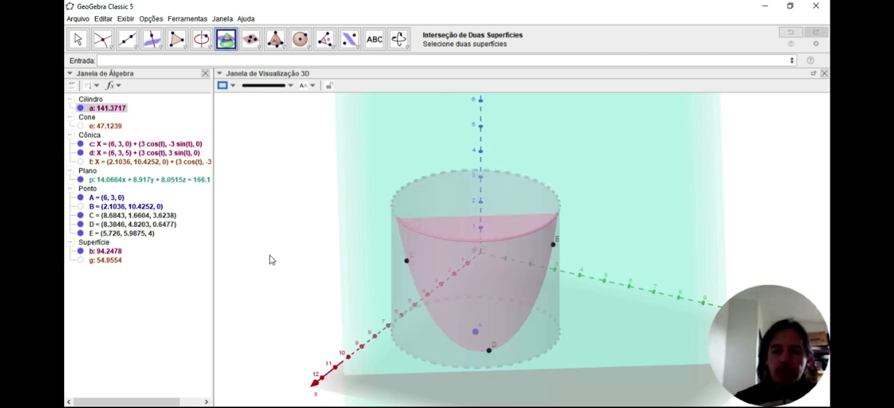
left_click(108, 180)
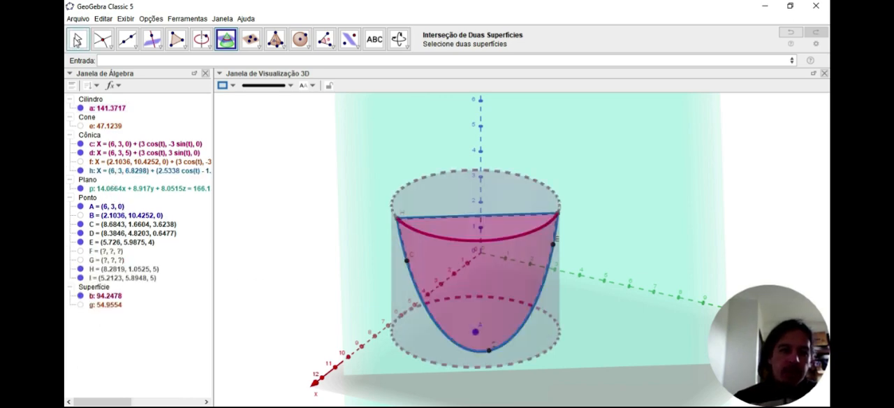
left_click(77, 39)
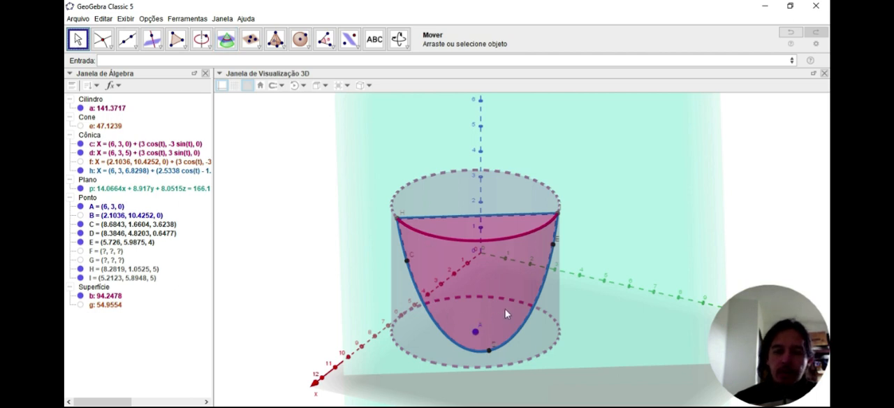
Hide the cylinder and the cutting plane, keeping only the intersection section displayed
left_click(80, 109)
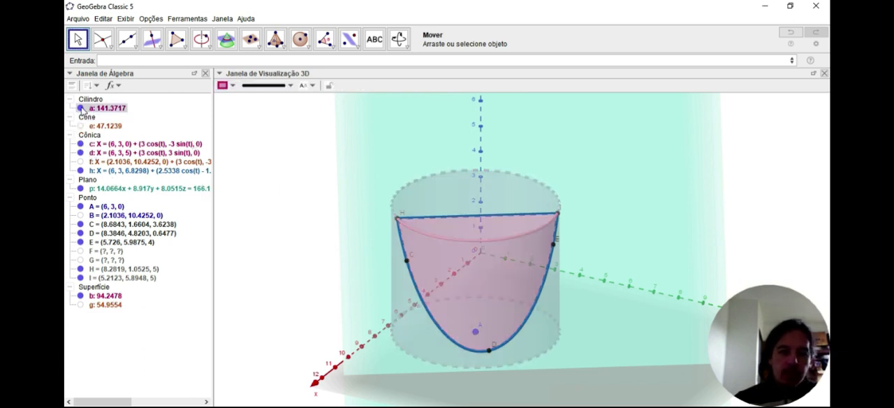
left_click(81, 189)
left_click(81, 188)
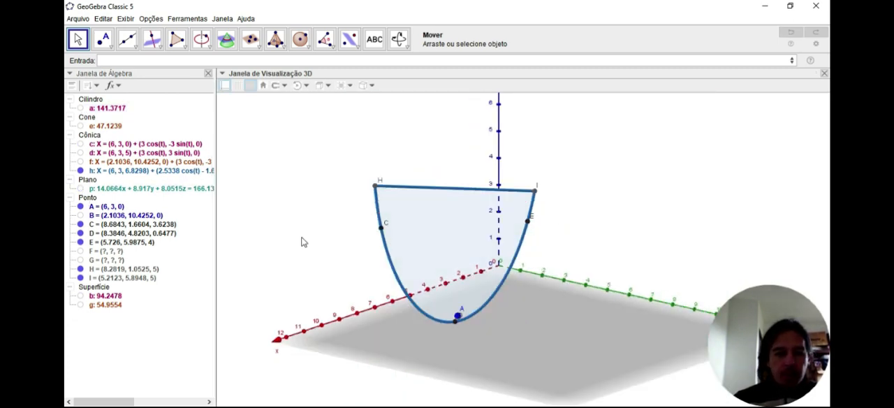
Examine the section of the cylinder from several viewing angles
left_click_drag(302, 242, 316, 242)
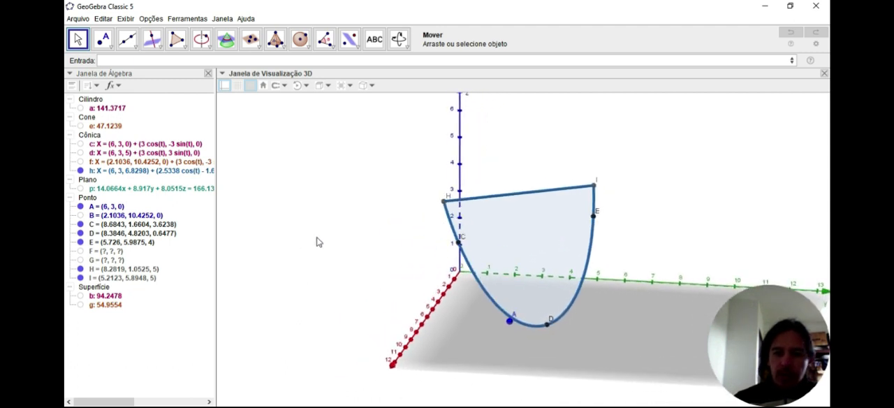
left_click(501, 251)
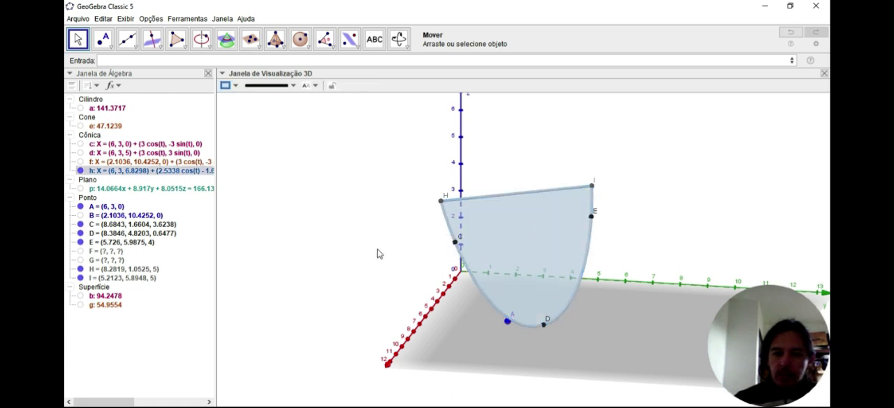
mouse_move(365, 254)
left_mouse_down()
mouse_move(343, 253)
mouse_move(363, 257)
left_mouse_up()
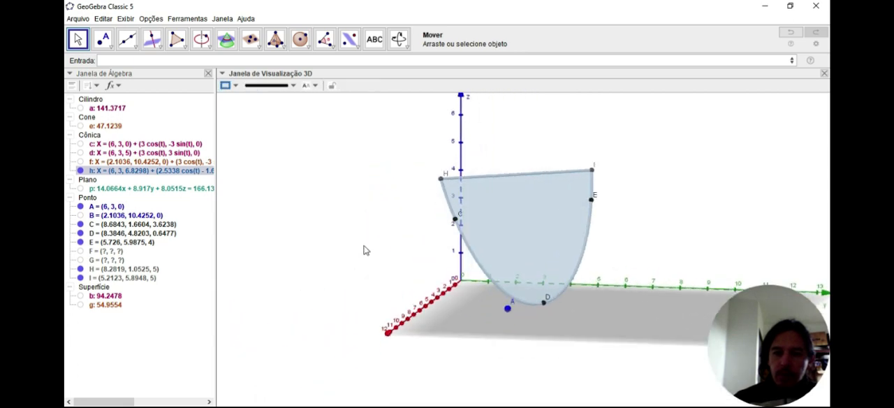
left_click_drag(365, 250, 343, 256)
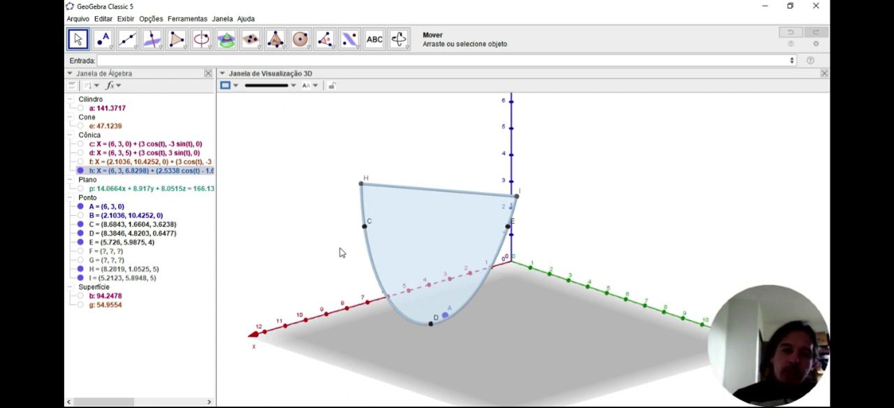
mouse_move(318, 223)
left_mouse_down()
mouse_move(367, 219)
mouse_move(332, 224)
left_mouse_up()
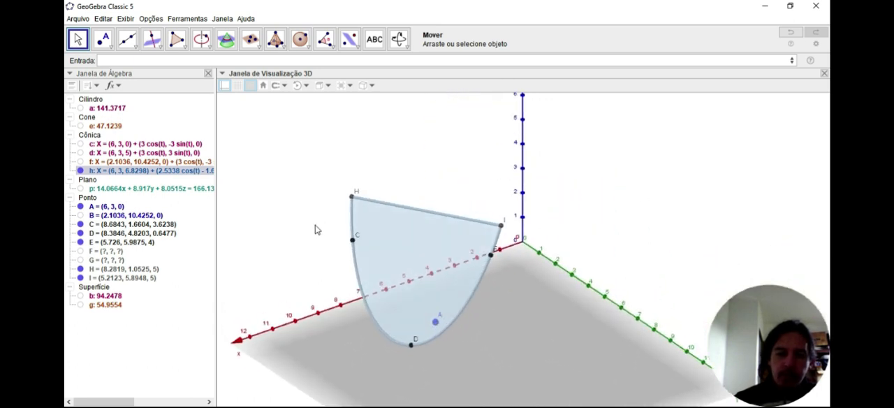
left_click(371, 285)
left_click_drag(283, 247, 307, 239)
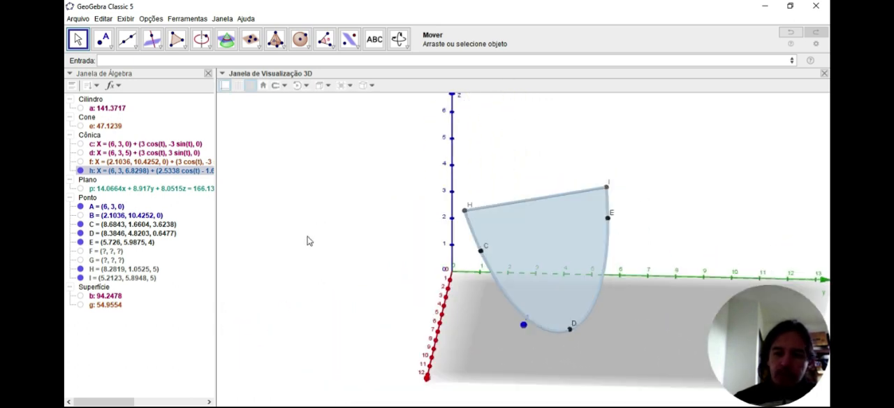
Reshape the section by moving point D to about (8.55, 4.58, 1.48) and point C to about (6.53, 0.05, 4)
left_click(561, 355)
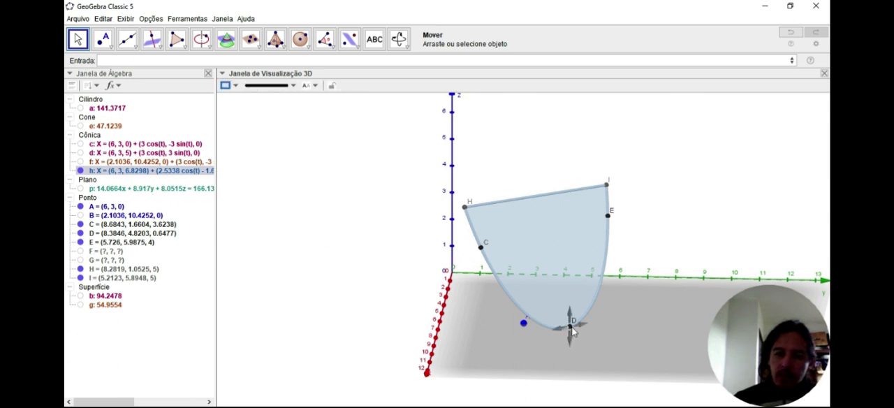
left_click_drag(571, 331, 564, 311)
left_click_drag(356, 308, 459, 255)
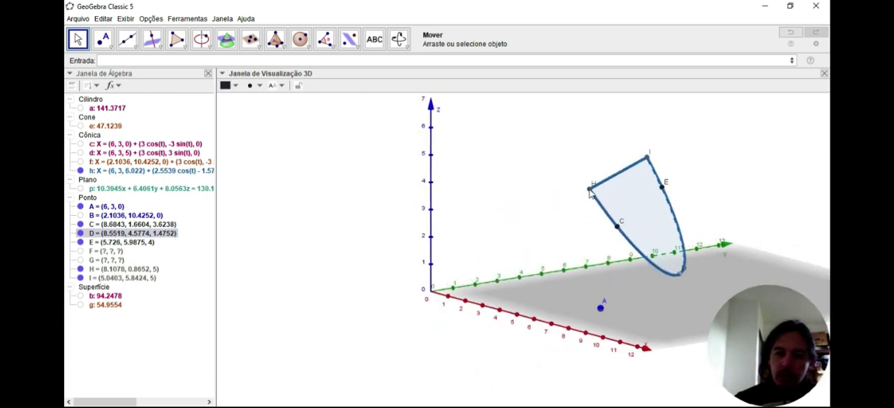
left_click_drag(590, 192, 578, 199)
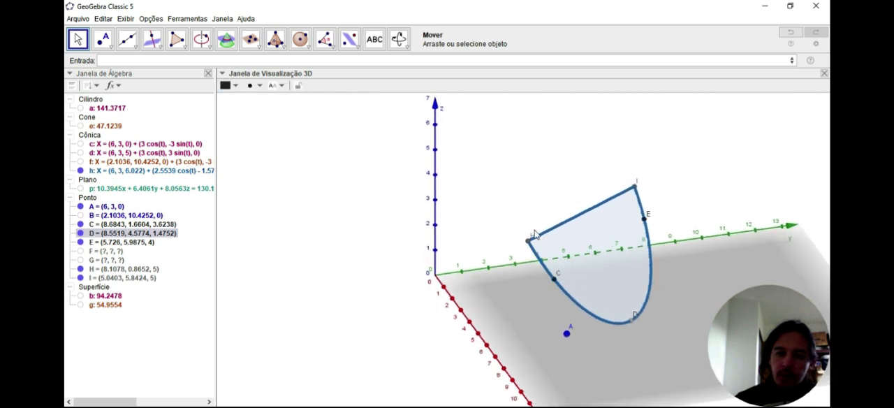
left_click_drag(554, 279, 493, 247)
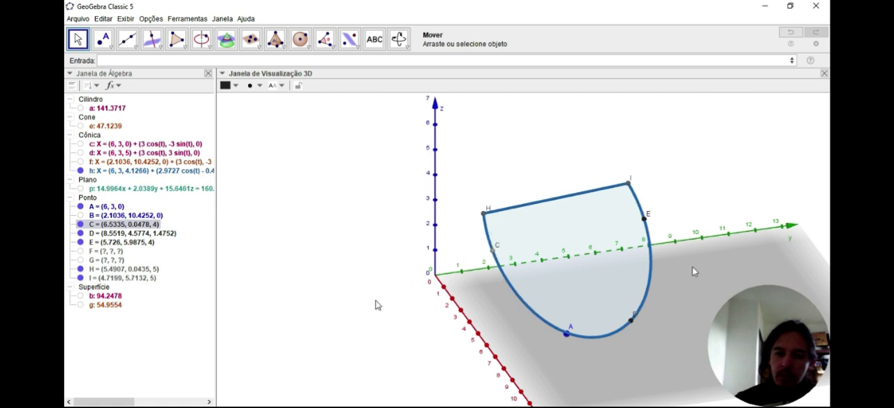
Reshape the cylinder section by moving point E to about (3.6, 4.8, 3.17)
left_click_drag(723, 166, 671, 165)
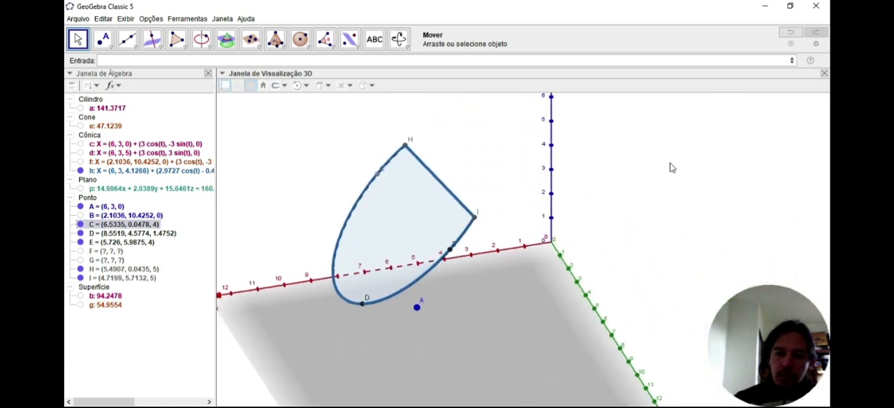
left_click_drag(451, 241, 497, 235)
left_click(667, 240)
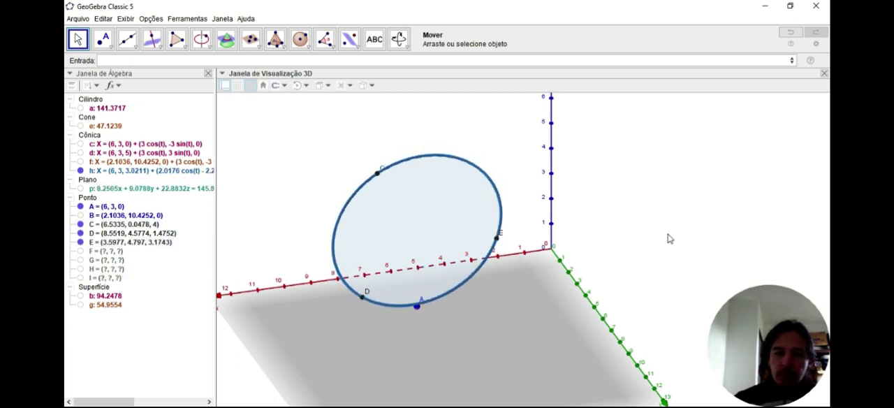
right_click_drag(656, 227, 678, 227)
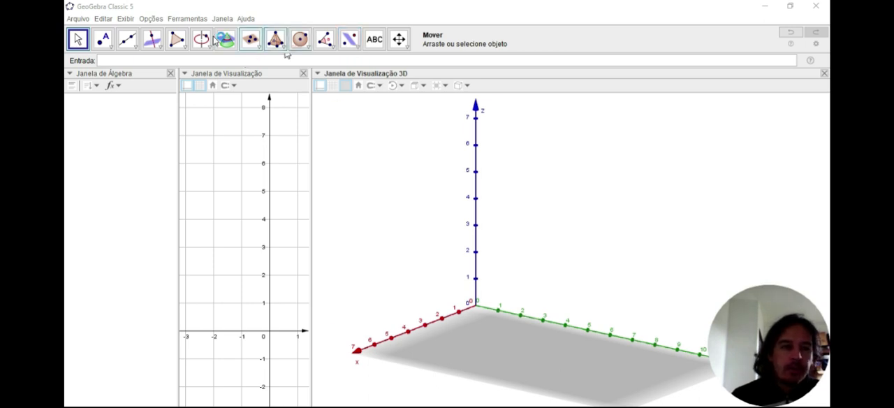
Place point A on the base plane at about (4.25, 2.1, 0) and create a sphere of radius 1 centred on it
left_click(105, 40)
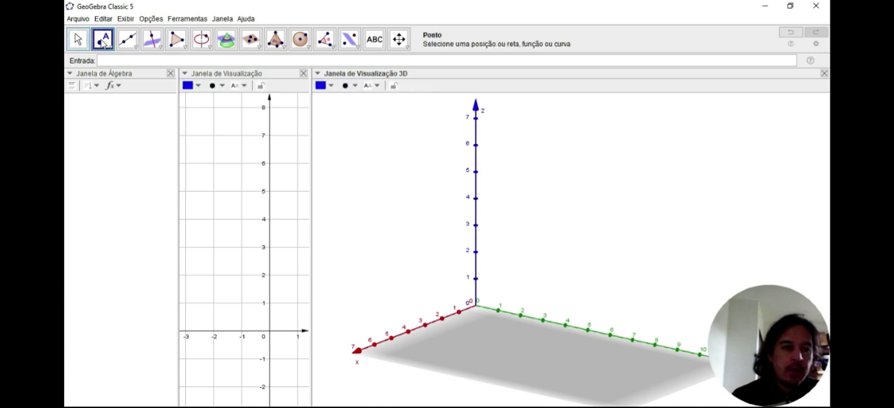
left_click(451, 343)
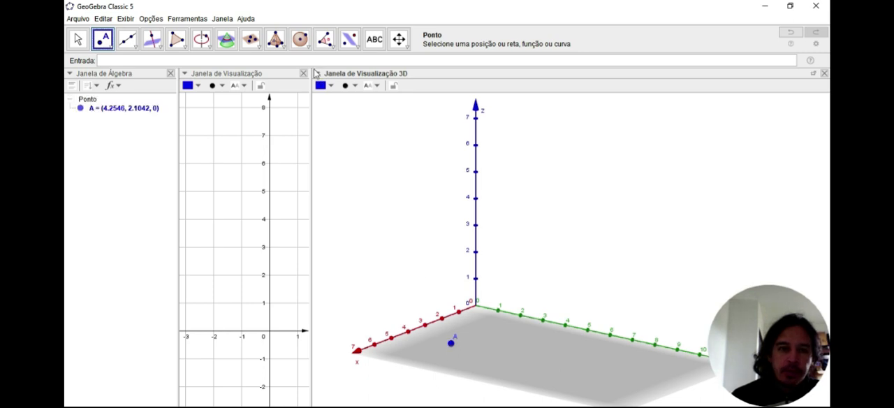
left_click(300, 39)
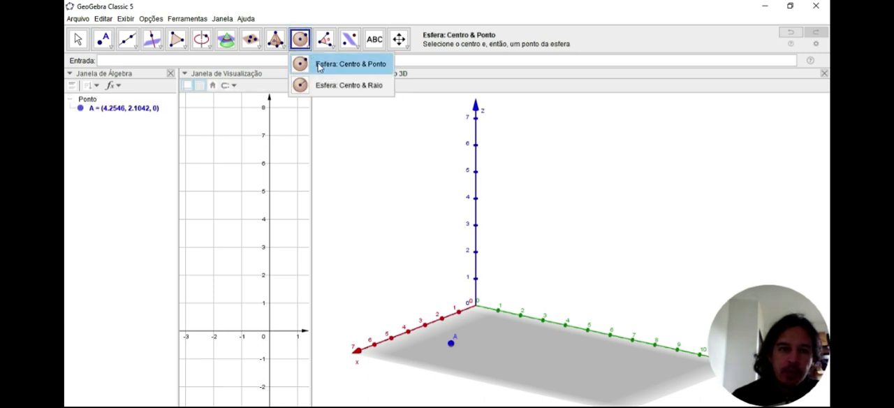
left_click(328, 85)
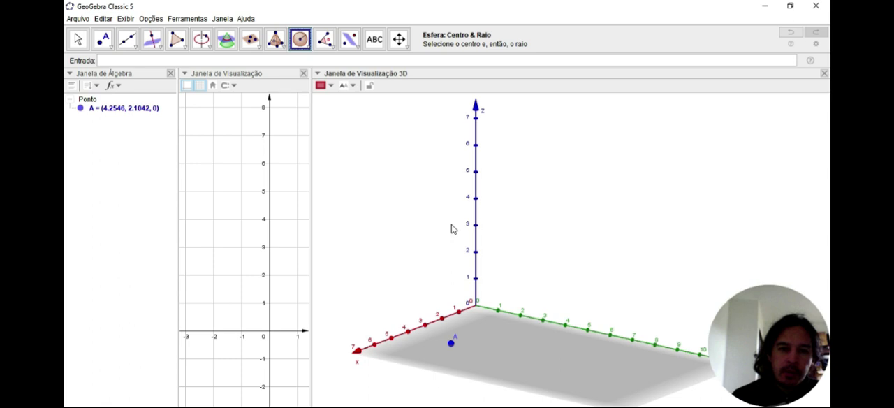
left_click(451, 344)
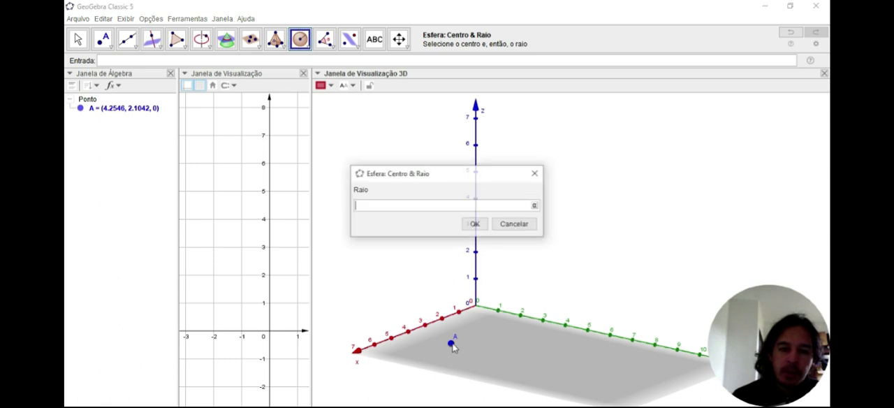
type("1")
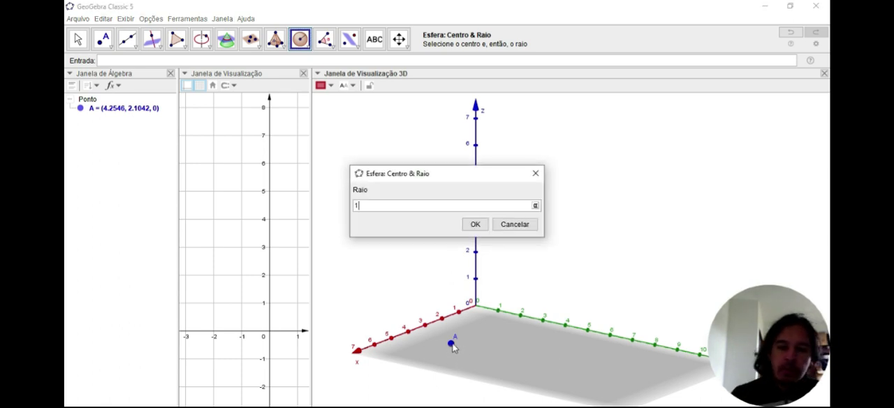
key("Return")
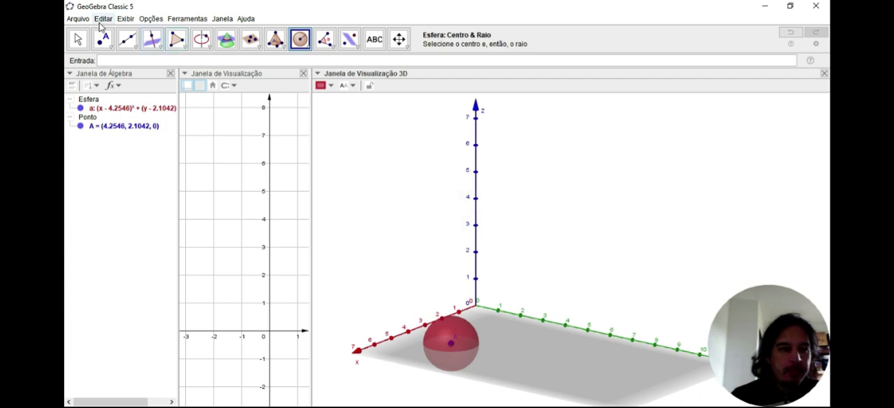
Move the sphere by relocating its centre A to about (5.47, 0.72, 4.14)
left_click(79, 40)
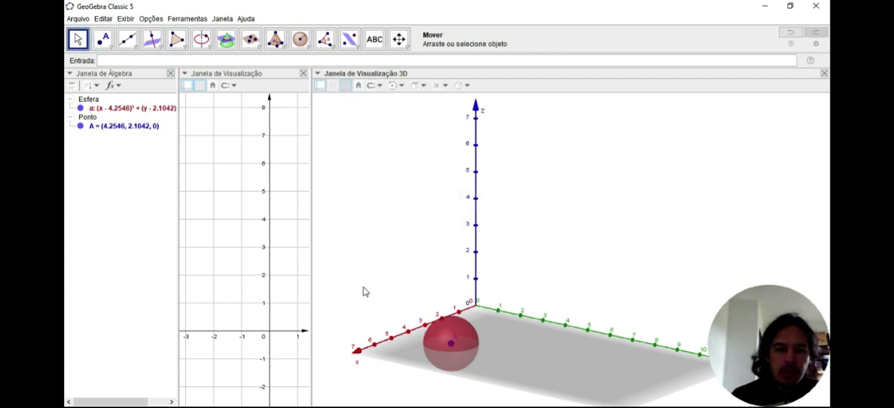
left_click(451, 347)
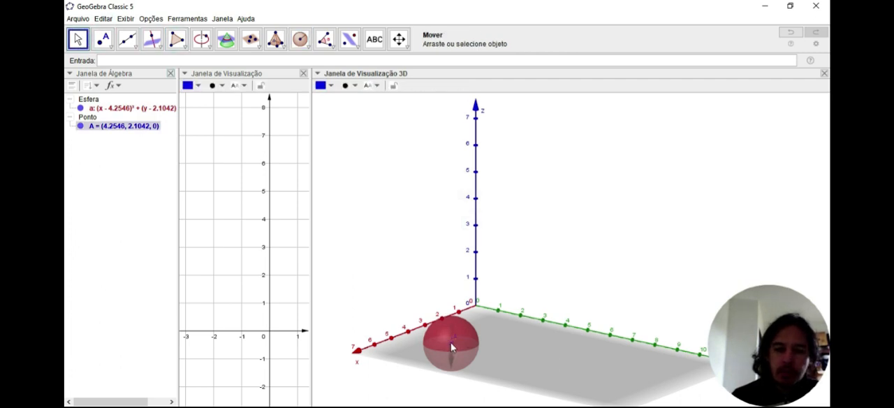
left_click_drag(451, 342, 447, 237)
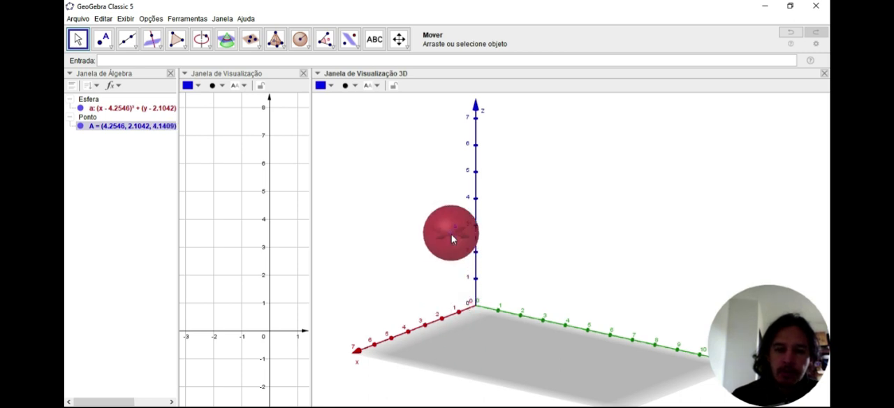
left_click_drag(451, 237, 400, 239)
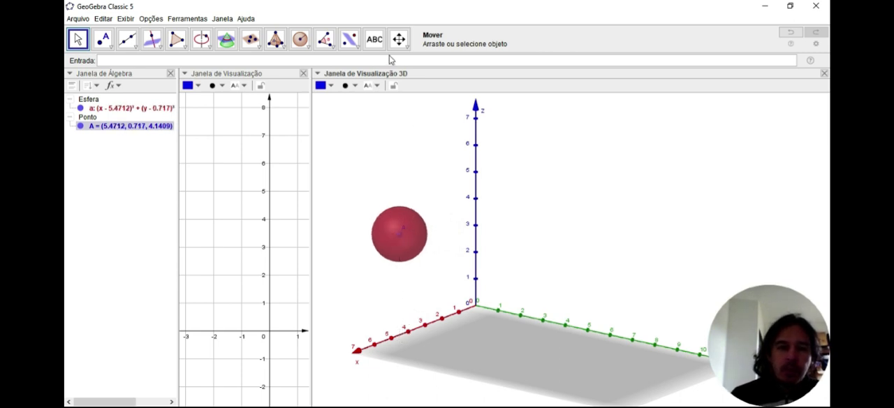
Place points B, C and D on the base plane at about (4.39, 3.51), (1.33, 3.48) and (3.08, 6.73)
left_click(358, 48)
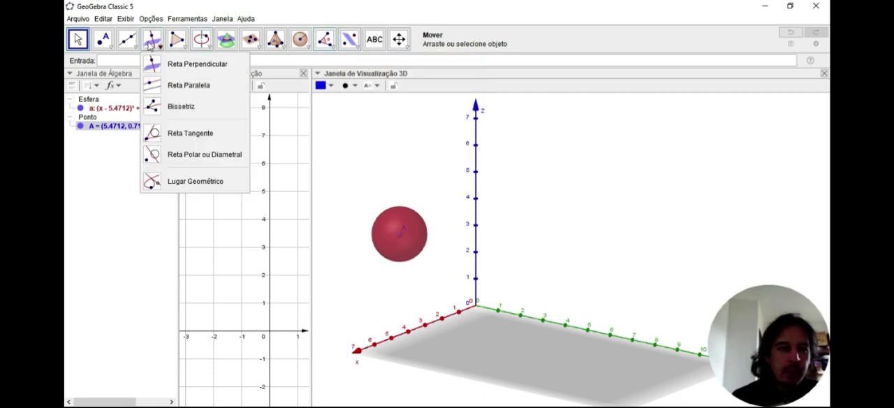
left_click(115, 63)
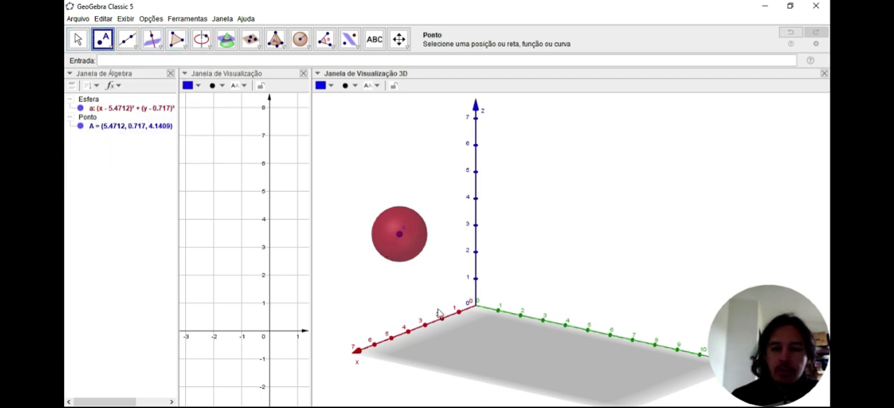
left_click(480, 350)
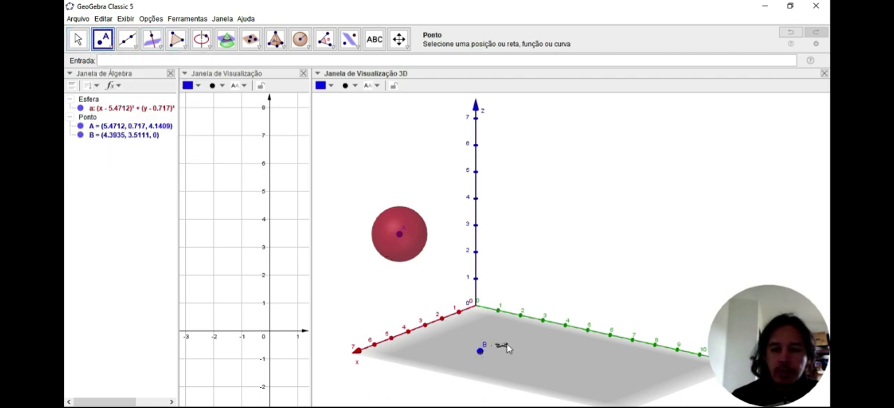
left_click(530, 330)
left_click(574, 359)
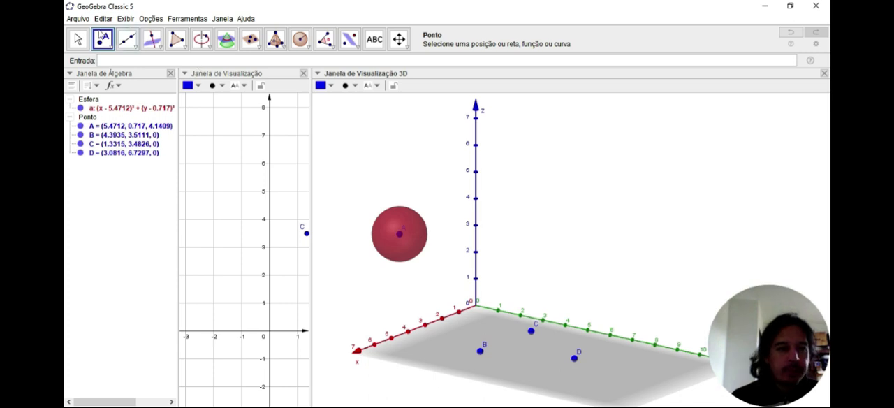
Raise point C to a height of about 3.14 and move point D to about (3.35, 5.46, 2.57)
left_click(79, 39)
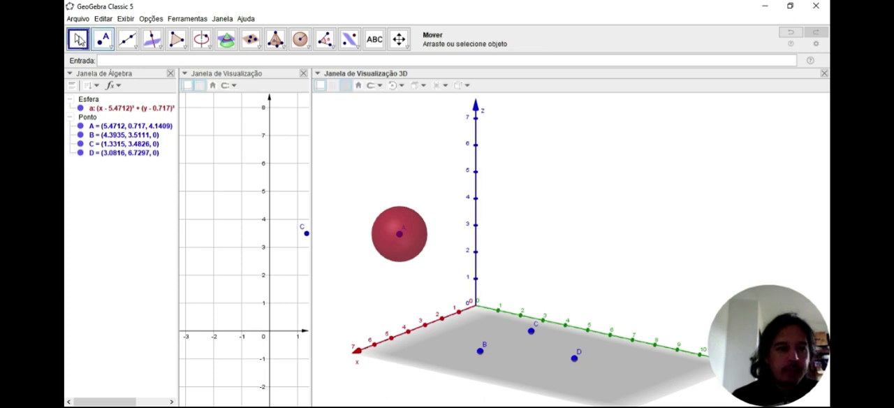
left_click(532, 333)
left_click_drag(531, 326, 531, 253)
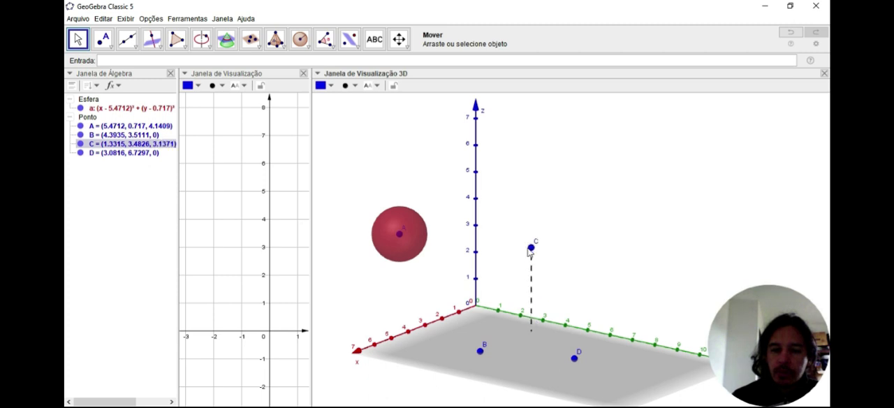
left_click(575, 362)
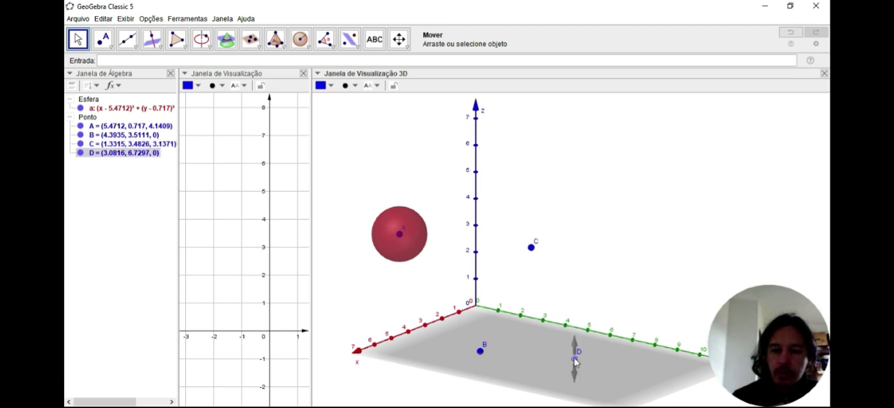
left_click_drag(575, 362, 541, 286)
left_click(575, 292)
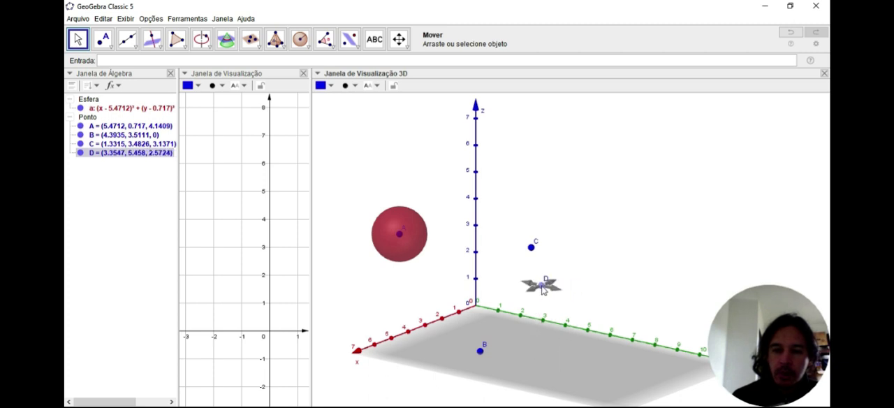
Create a plane through the three points B, D and C
left_click(252, 40)
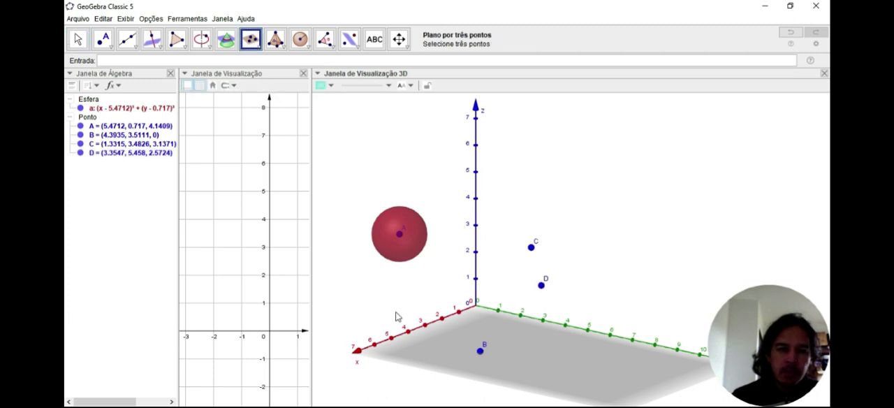
left_click(479, 352)
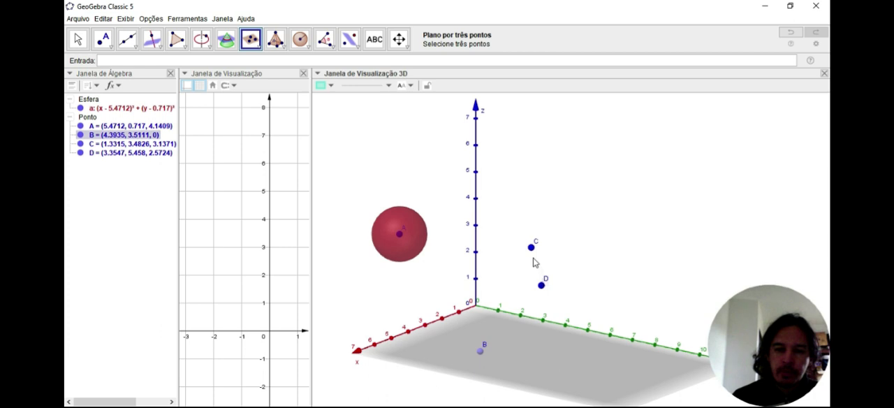
left_click(541, 285)
left_click(530, 248)
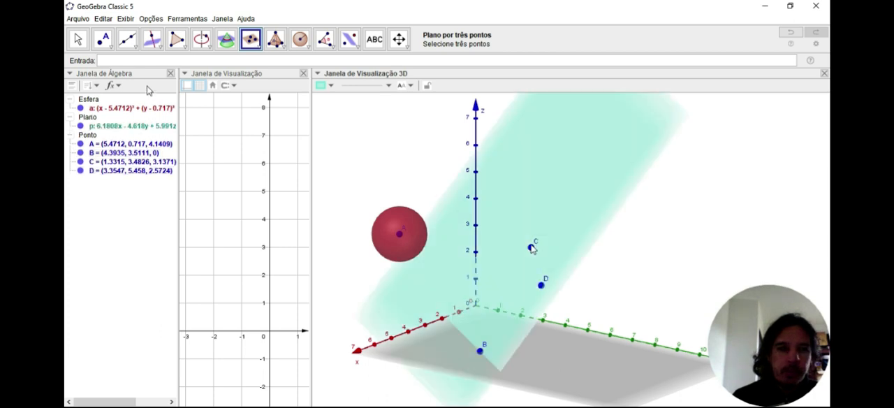
Move point B to about (3.71, 2.84, 0) and the sphere's centre A to about (4.81, 1.79, 4.14)
left_click(78, 39)
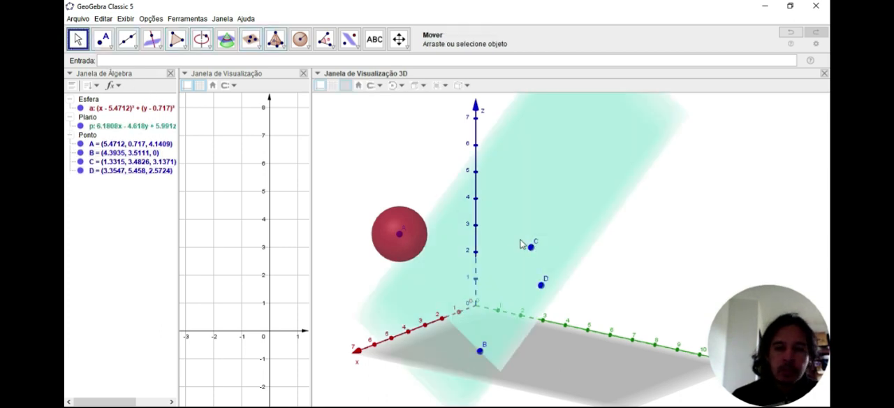
left_click_drag(525, 244, 513, 242)
left_click_drag(625, 266, 623, 271)
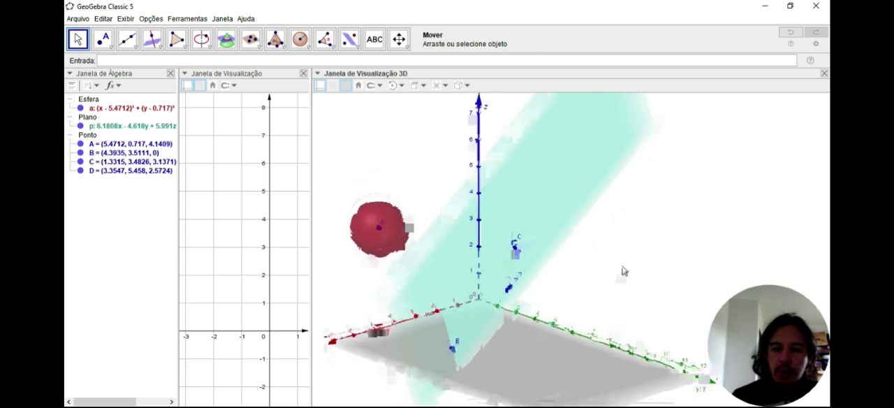
left_click_drag(452, 349, 454, 340)
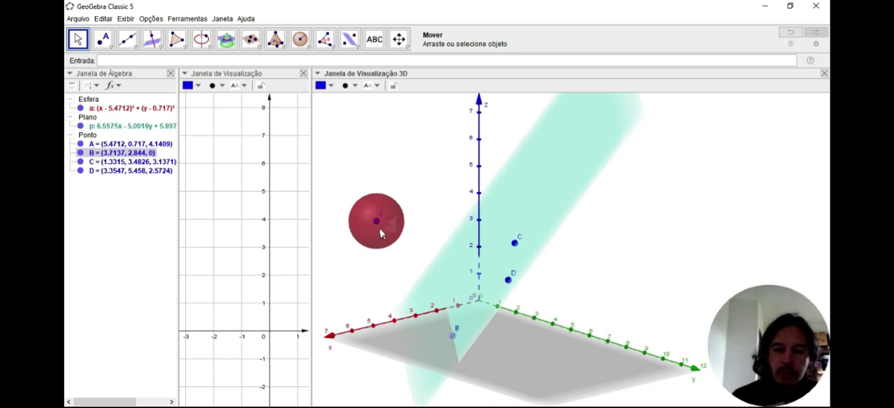
left_click_drag(377, 222, 413, 229)
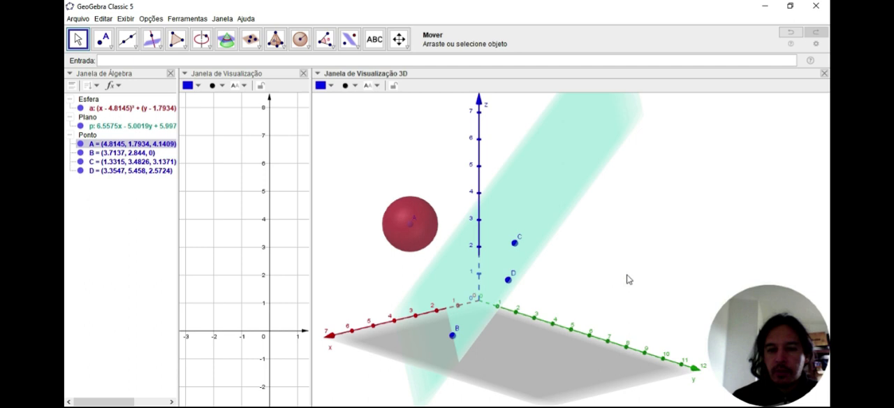
left_click(628, 279)
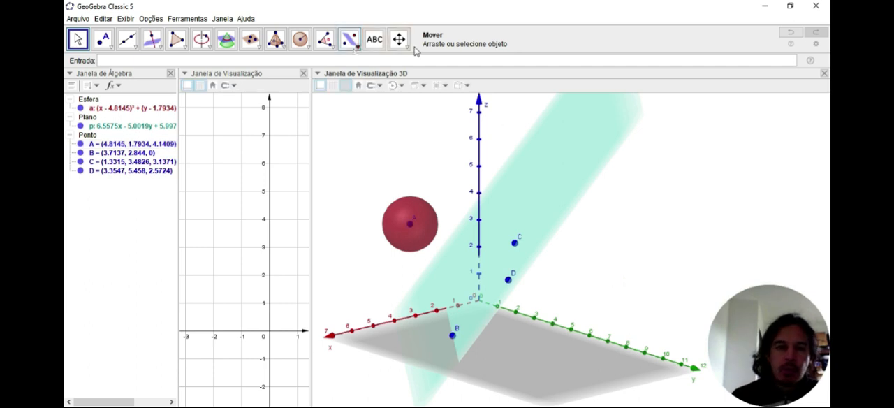
Reflect the sphere across the plane through B, C and D
left_click(349, 41)
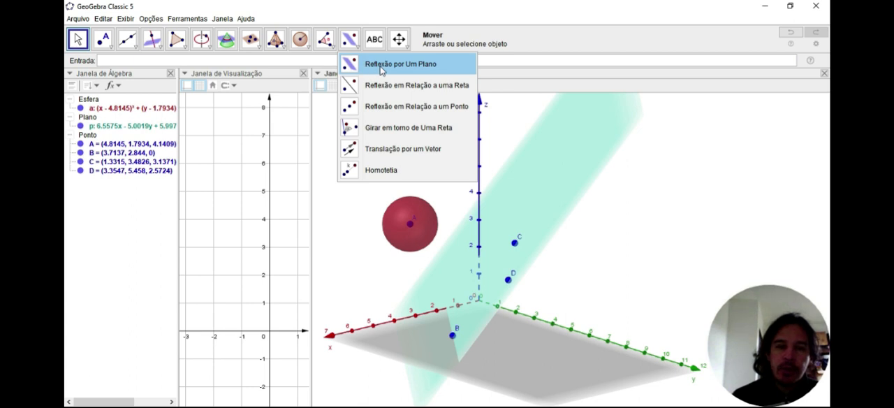
left_click(382, 65)
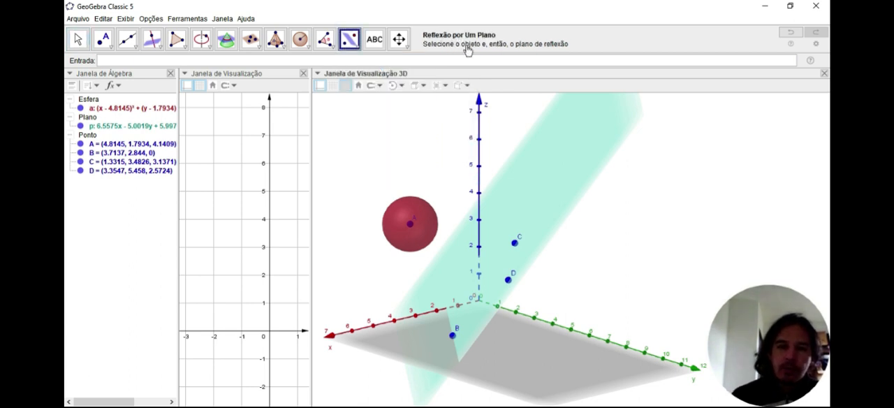
left_click(400, 213)
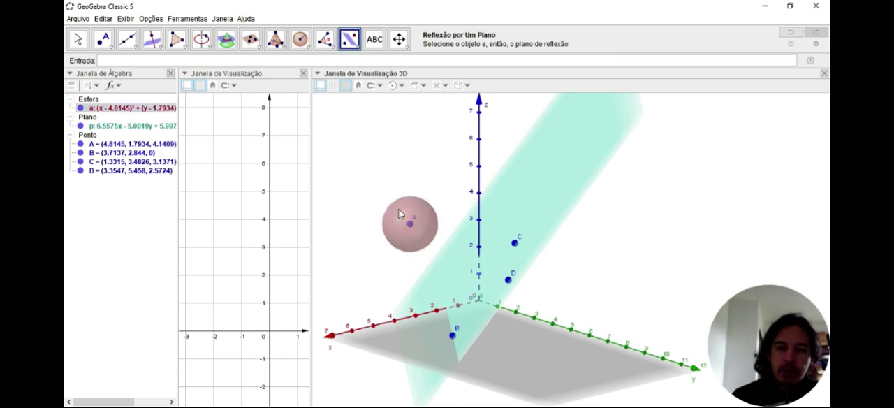
left_click(563, 179)
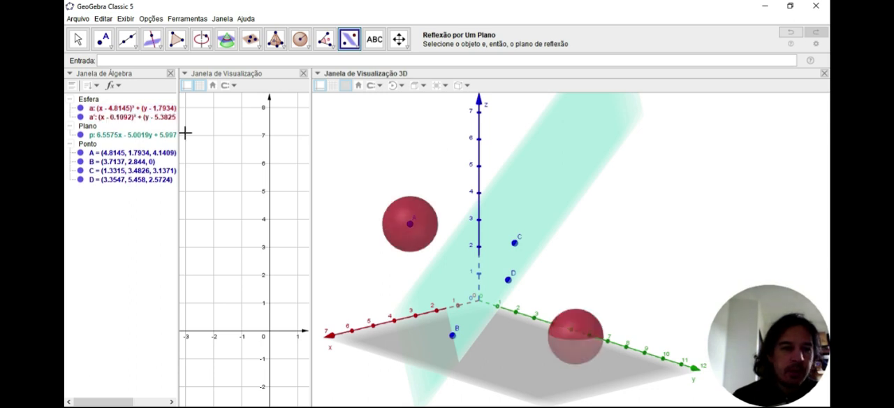
left_click(78, 41)
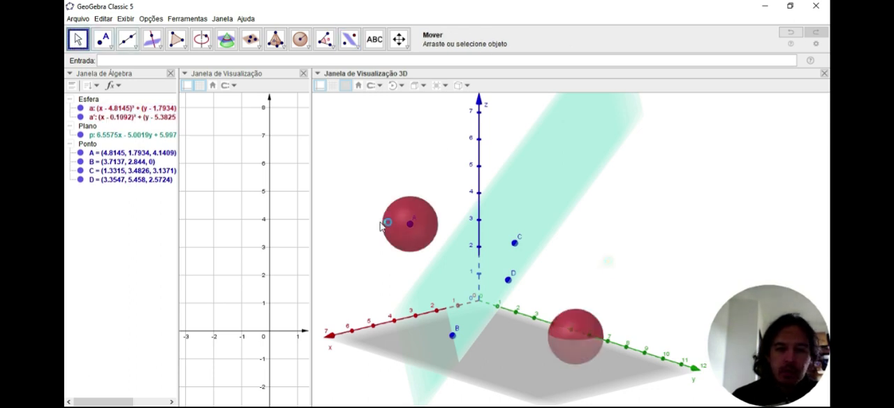
Move the sphere's centre A to about (4.89, 2.71, 4.14) and hide the sphere reflected across the plane
left_click_drag(610, 266, 602, 263)
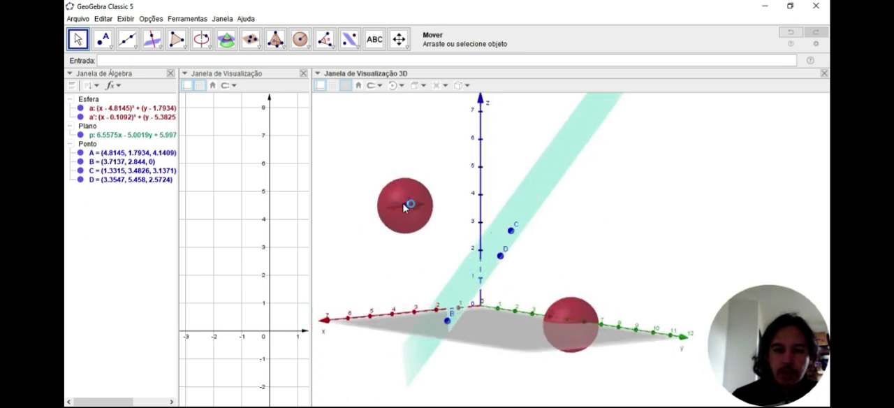
left_click_drag(402, 204, 422, 211)
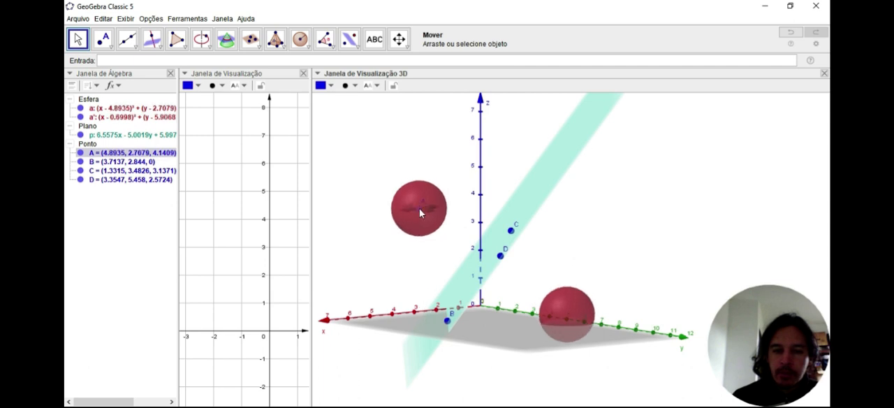
left_click_drag(688, 238, 689, 247)
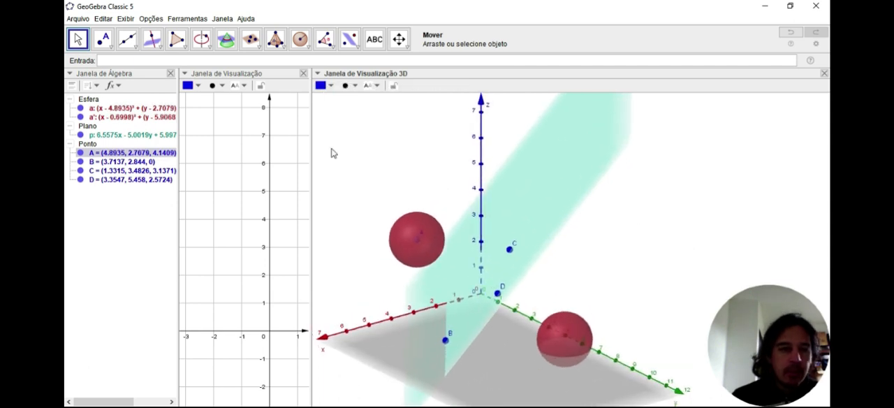
left_click_drag(332, 153, 494, 214)
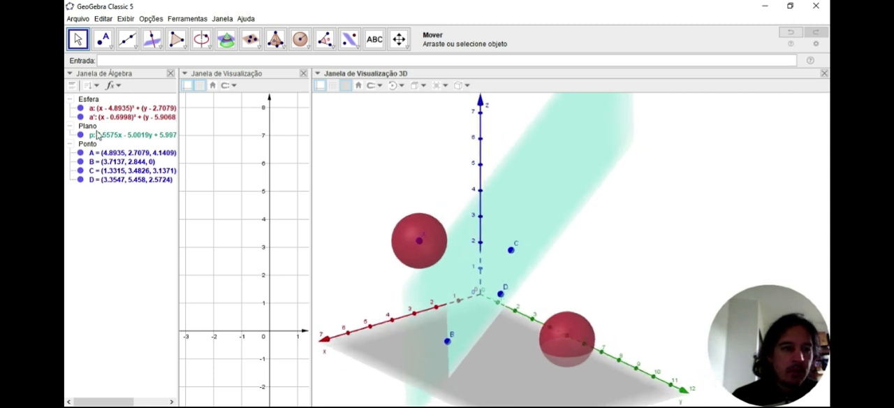
left_click(81, 116)
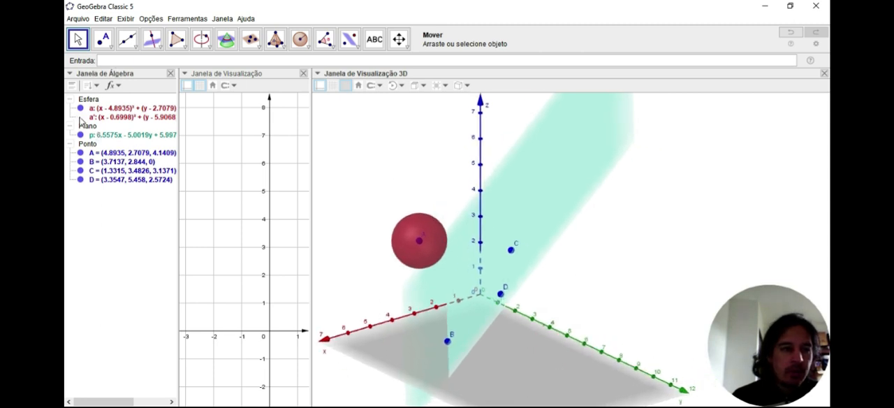
Create a line through points D and C
left_click(350, 42)
left_click(356, 46)
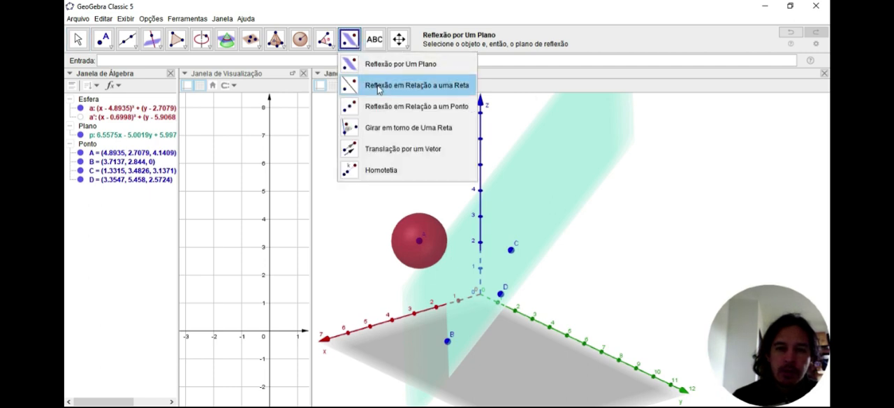
left_click(132, 42)
left_click(131, 42)
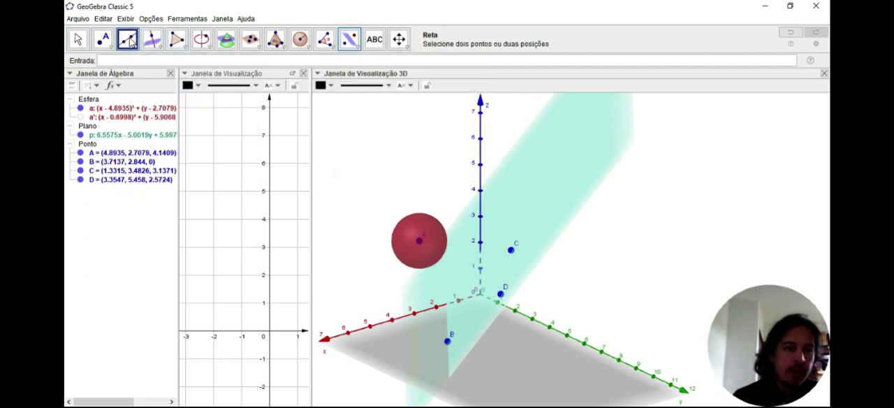
left_click(501, 295)
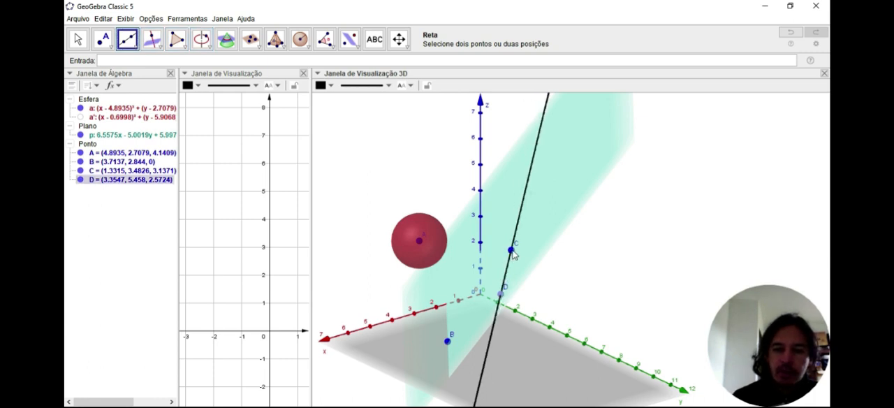
left_click(512, 251)
key("Escape")
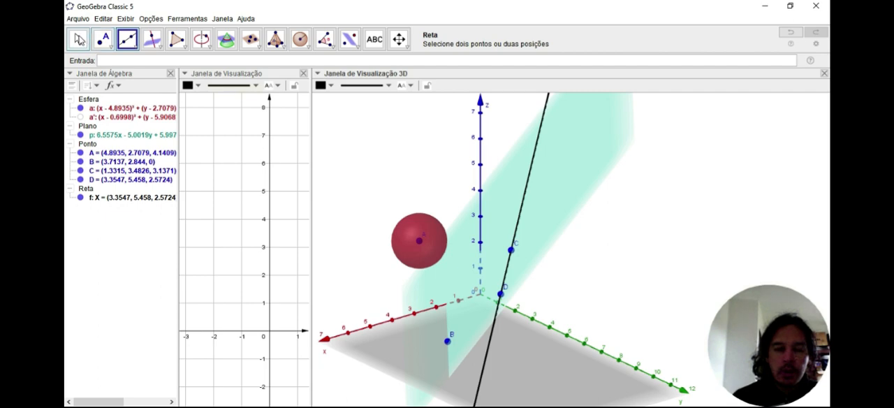
Reflect the original sphere across the line through D and C
left_click_drag(626, 275, 630, 274)
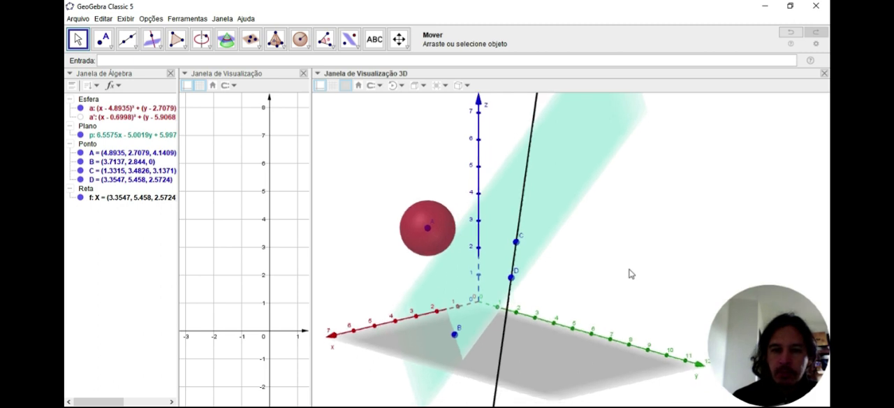
left_click(357, 52)
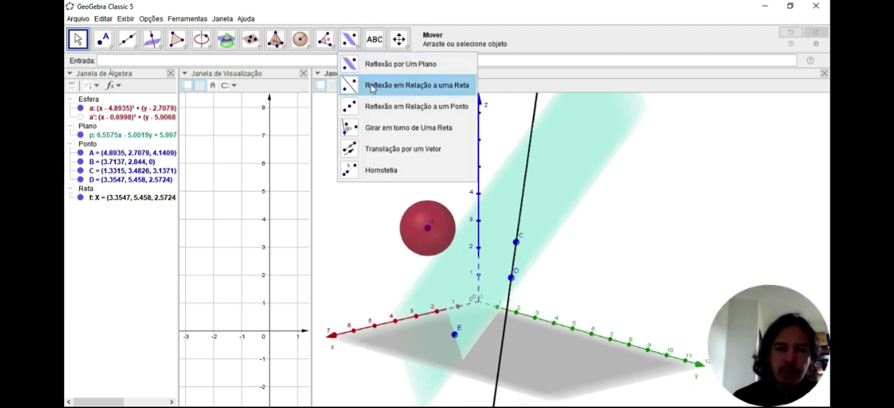
left_click(377, 87)
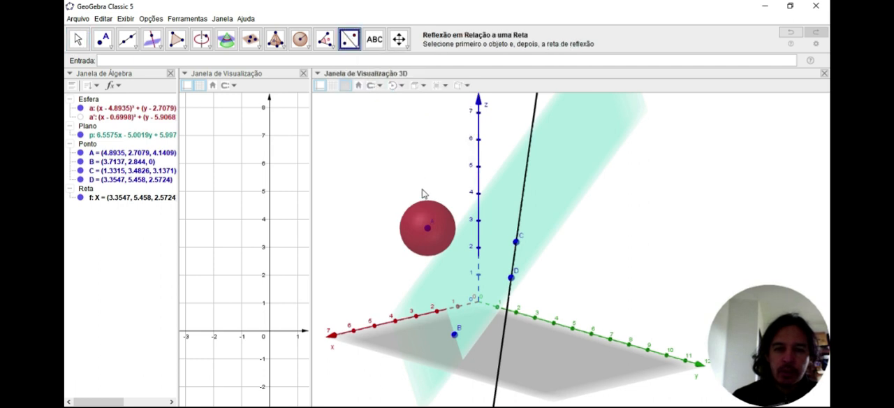
left_click(421, 213)
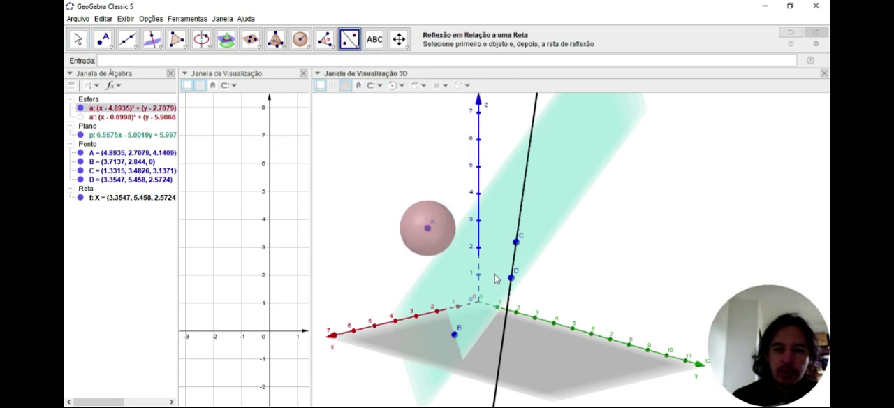
left_click(506, 325)
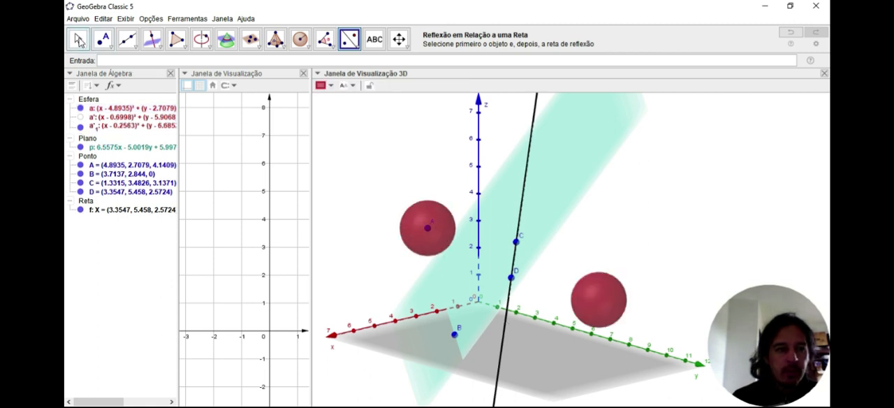
left_click(78, 40)
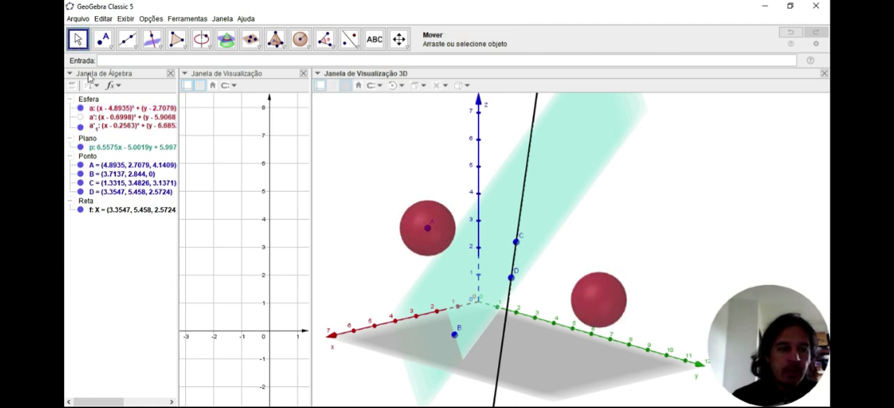
Show the plane-reflected sphere alongside the line reflection and move centre A to about (2.71, 0.53, 4.14) to compare them
left_click(81, 117)
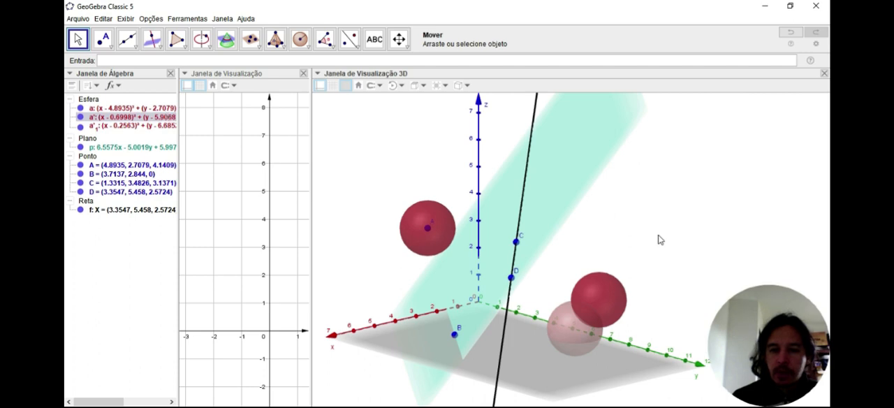
left_click_drag(659, 236, 655, 236)
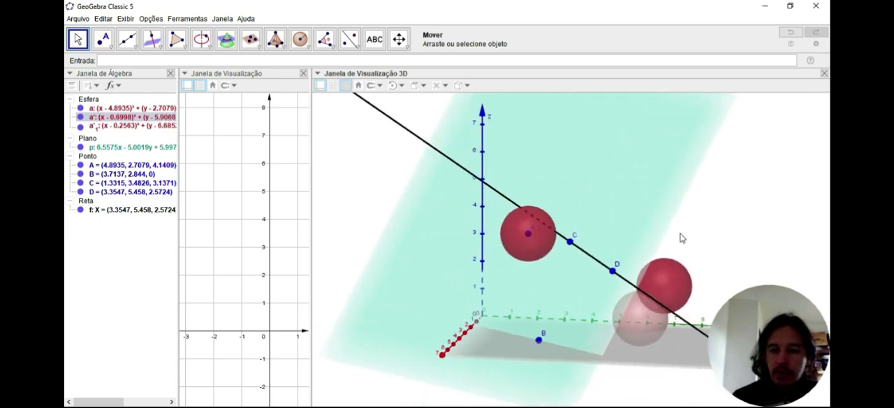
left_click(465, 225)
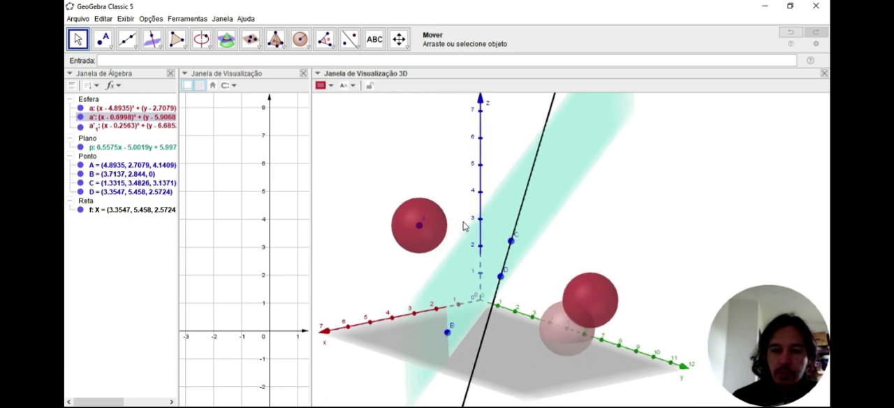
left_click_drag(419, 229, 430, 206)
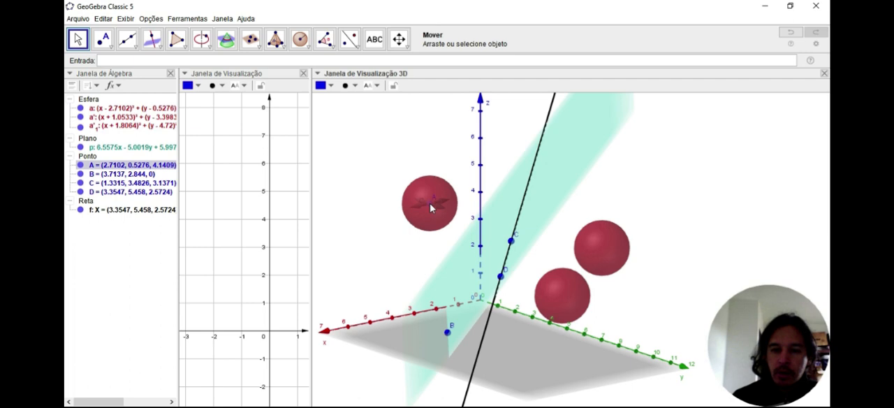
mouse_move(696, 222)
right_mouse_down()
mouse_move(675, 229)
mouse_move(698, 228)
right_mouse_up()
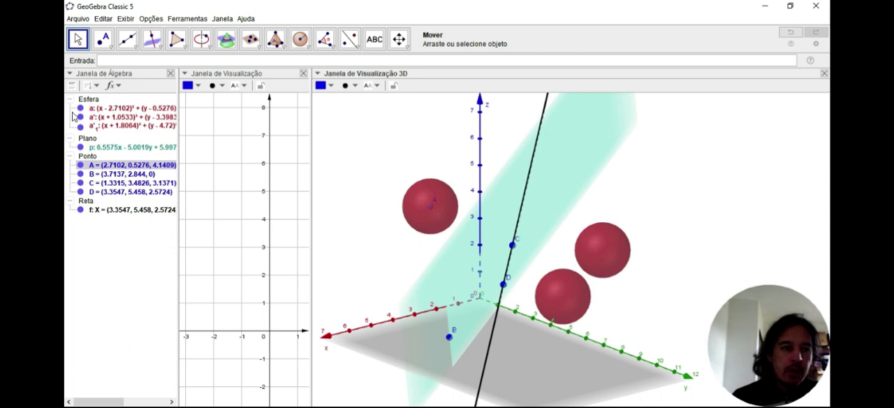
Hide the plane-reflected sphere and reflect the original sphere about point C
left_click(82, 118)
left_click(80, 117)
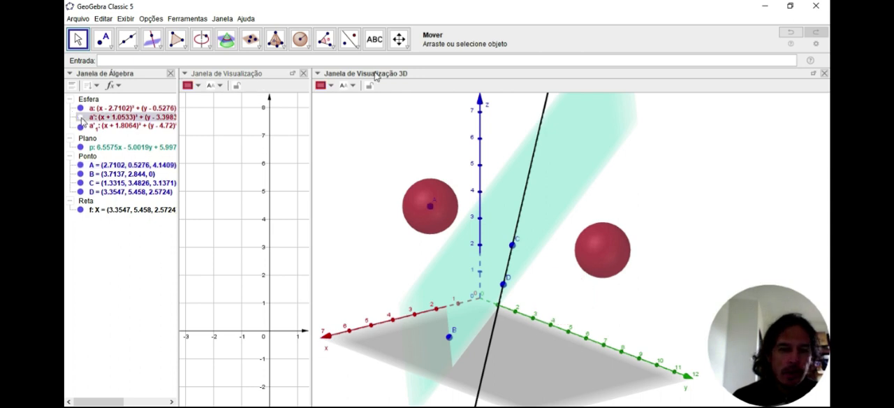
left_click(349, 40)
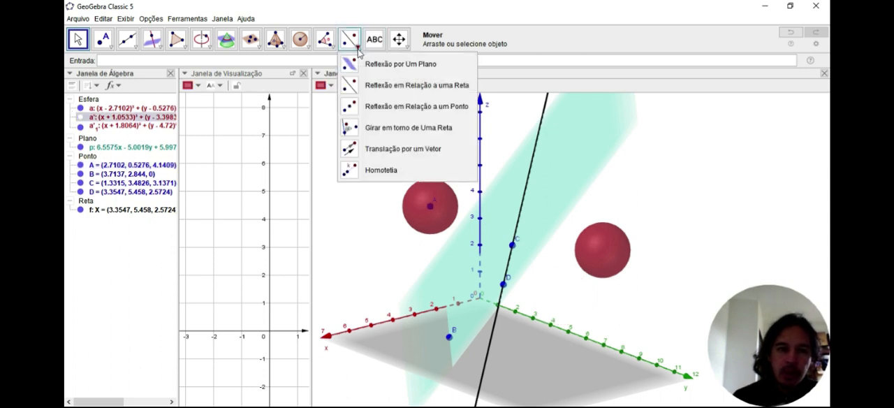
left_click(378, 113)
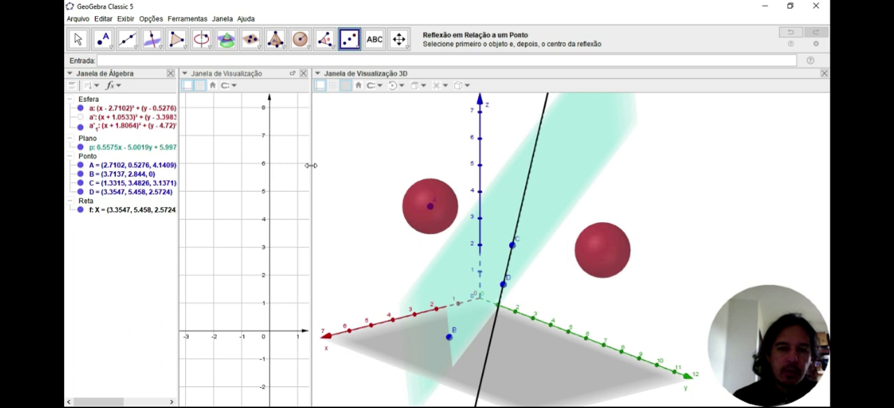
left_click(413, 209)
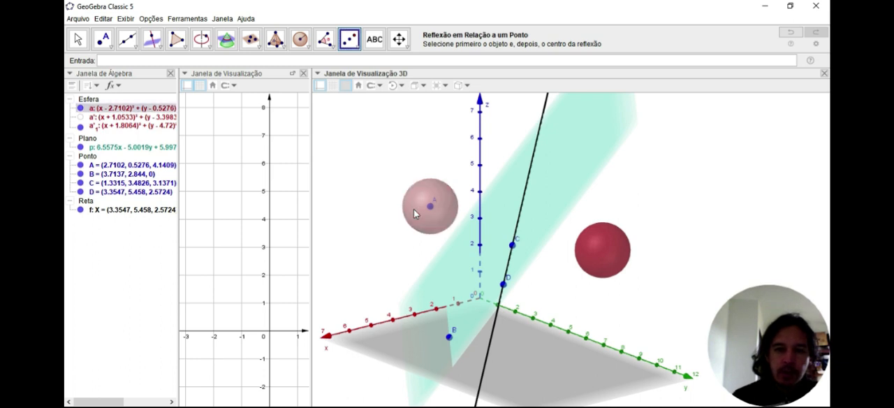
left_click(513, 246)
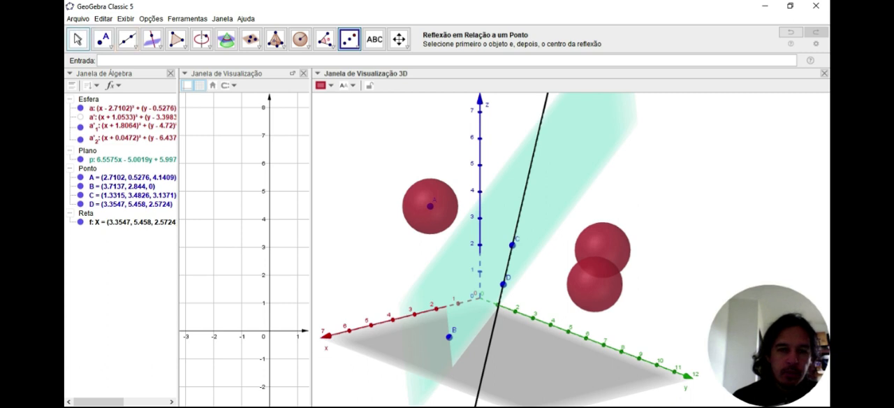
left_click(78, 39)
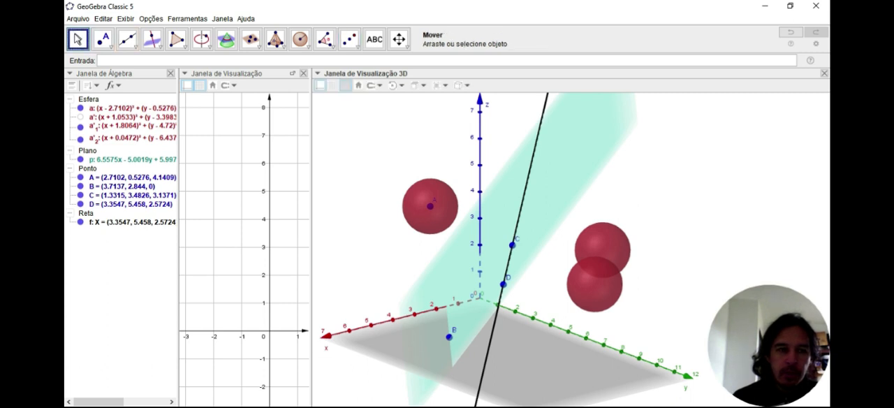
Hide the spheres reflected across the plane and the line, and move centre A to about (4.08, 2.22, 4.14)
left_click(80, 117)
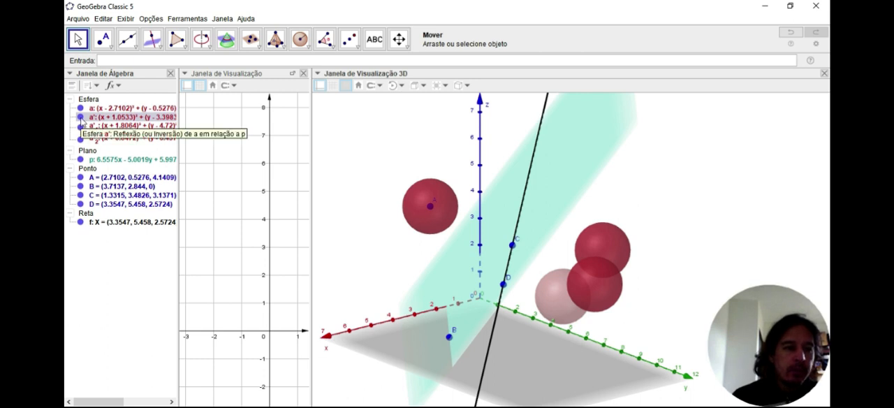
left_click(80, 118)
left_click(80, 126)
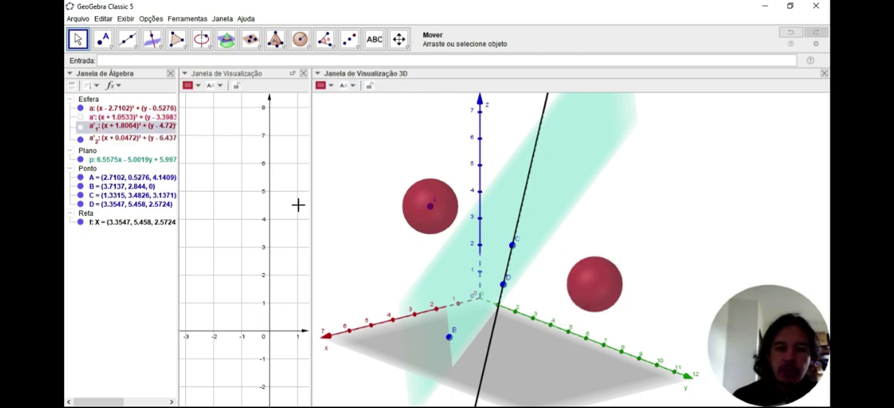
left_click_drag(427, 207, 433, 221)
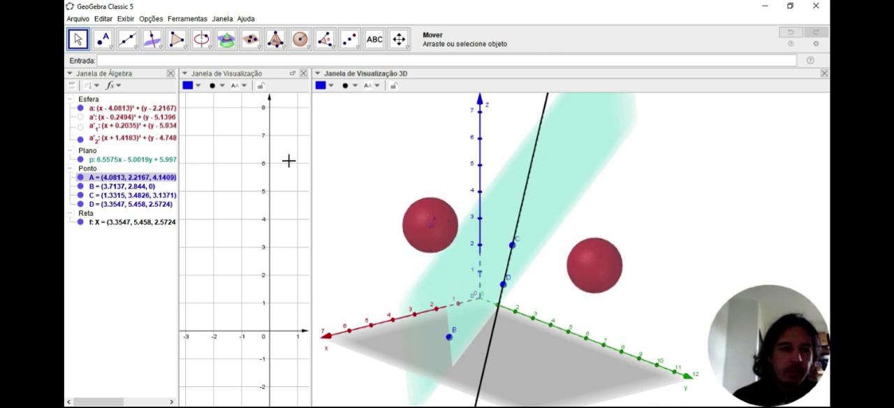
left_click(357, 46)
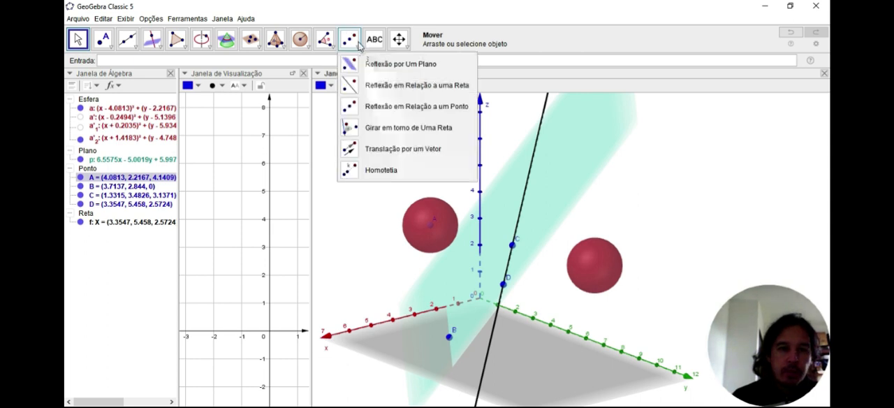
left_click(373, 131)
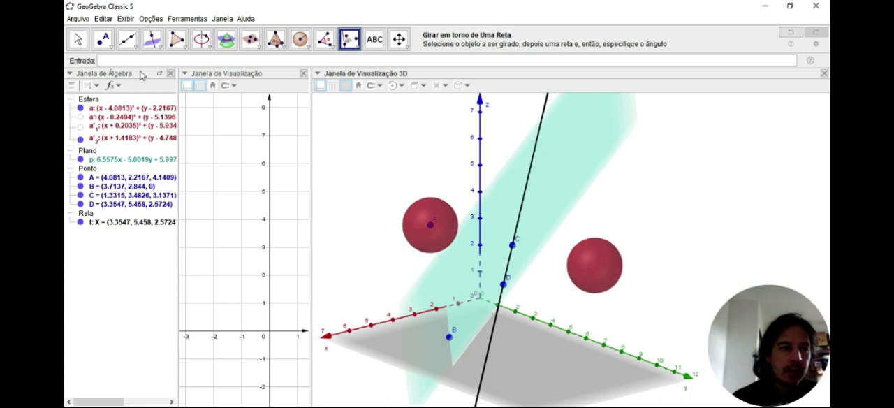
left_click(77, 41)
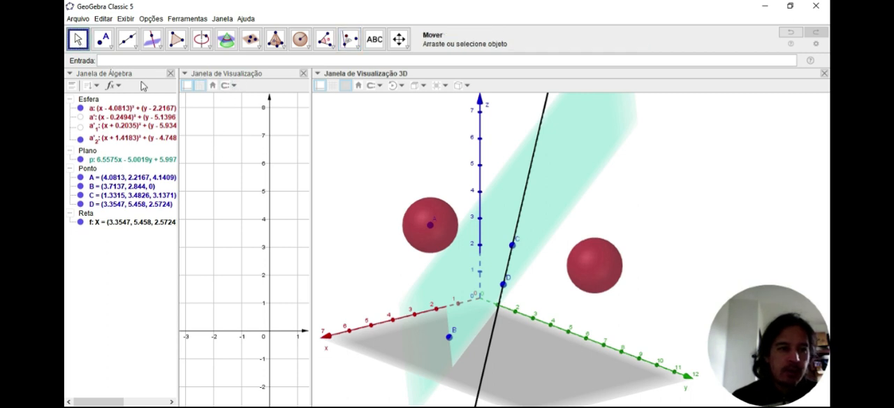
Create an angle slider α in the 2D view, ranging from 0° to 360° with an increment of 1°
left_click(216, 144)
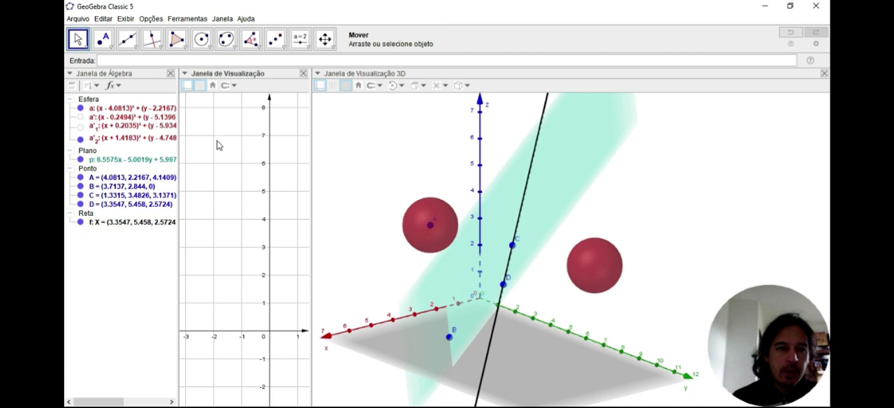
left_click(308, 48)
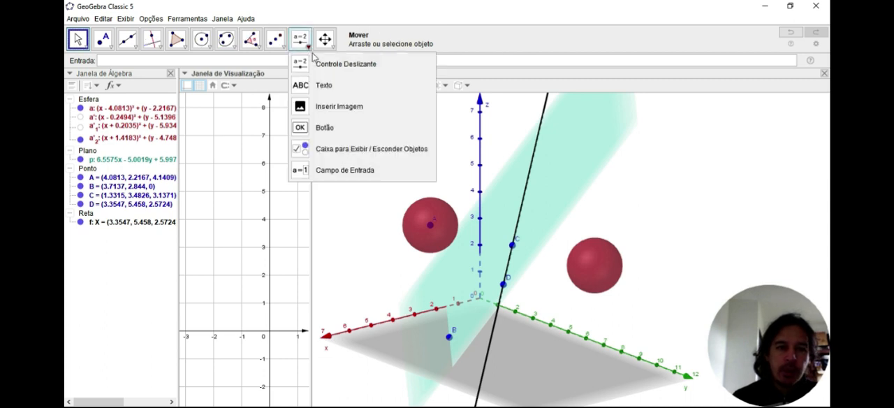
left_click(328, 63)
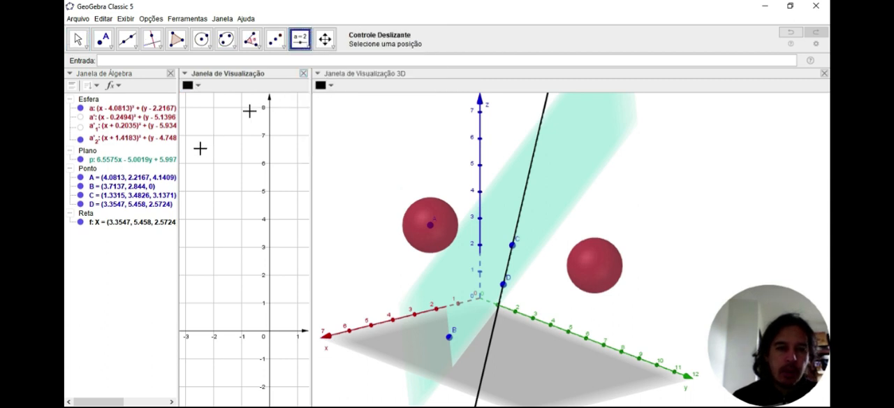
left_click(198, 150)
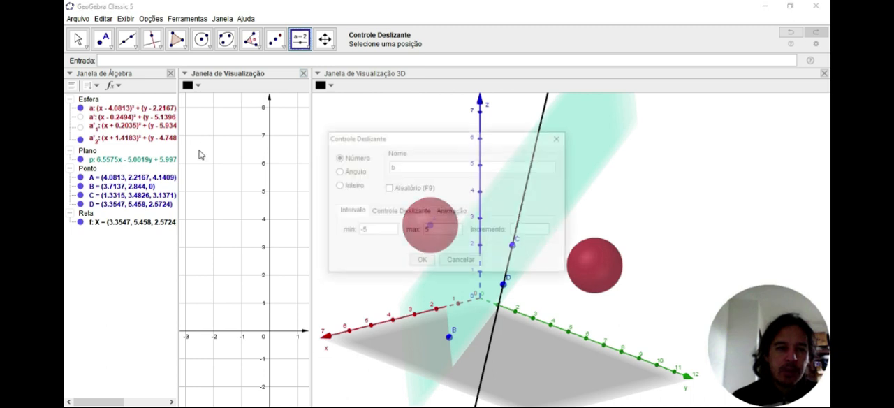
left_click(338, 173)
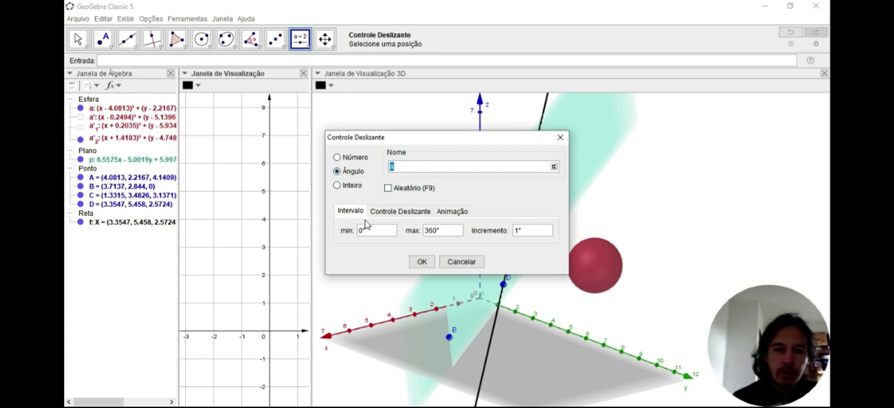
left_click(423, 261)
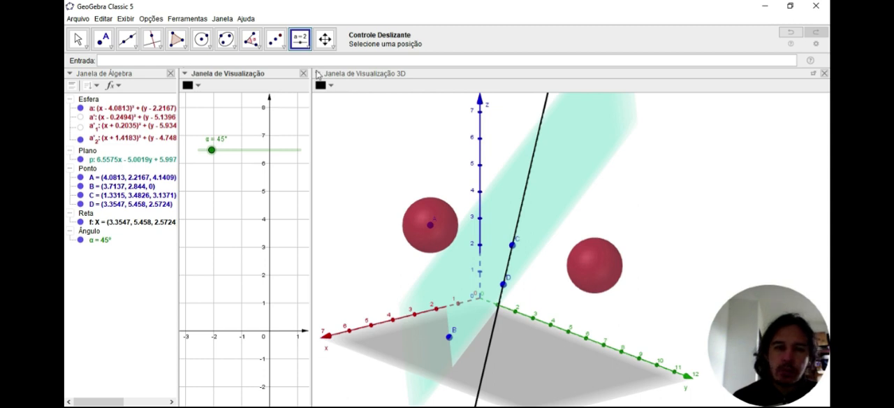
left_click(308, 50)
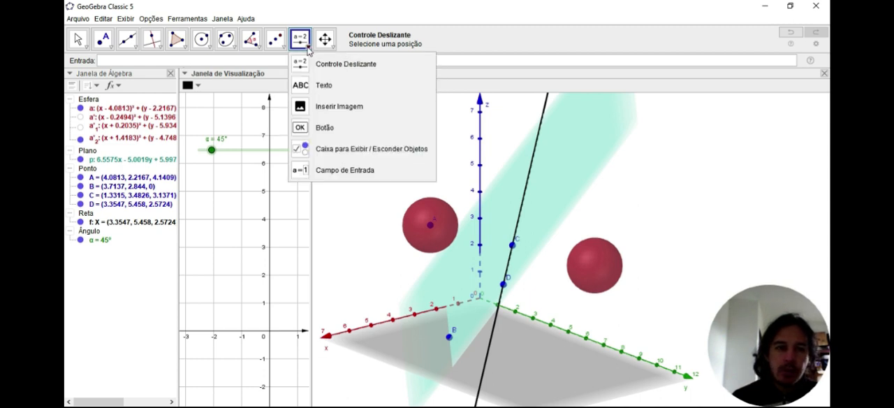
left_click(354, 212)
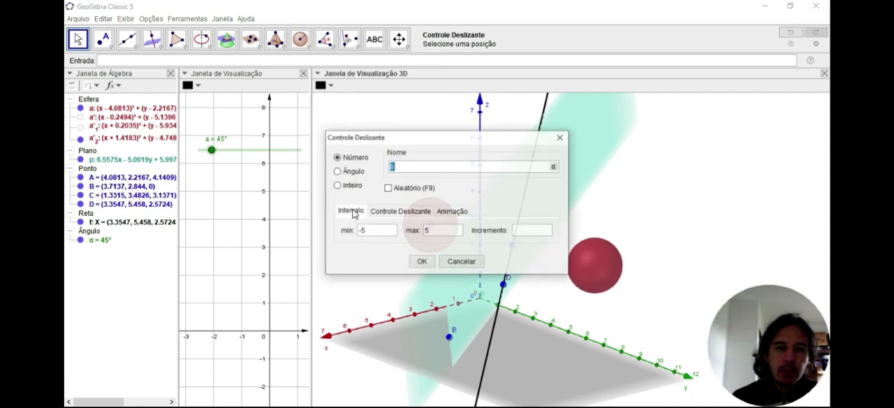
left_click(460, 260)
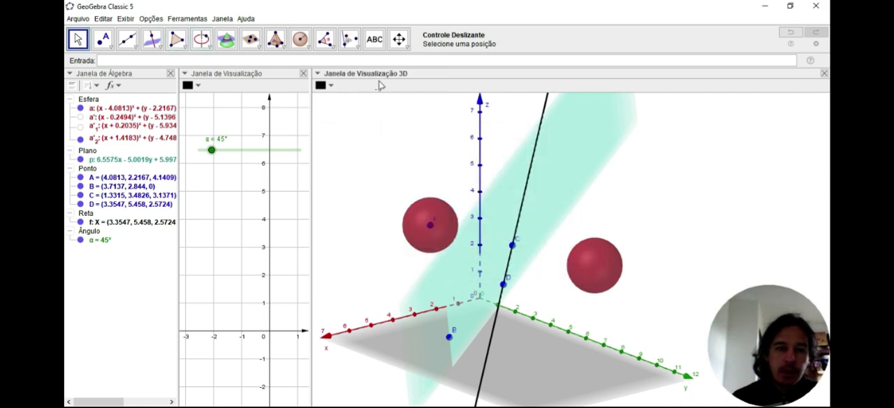
left_click(364, 147)
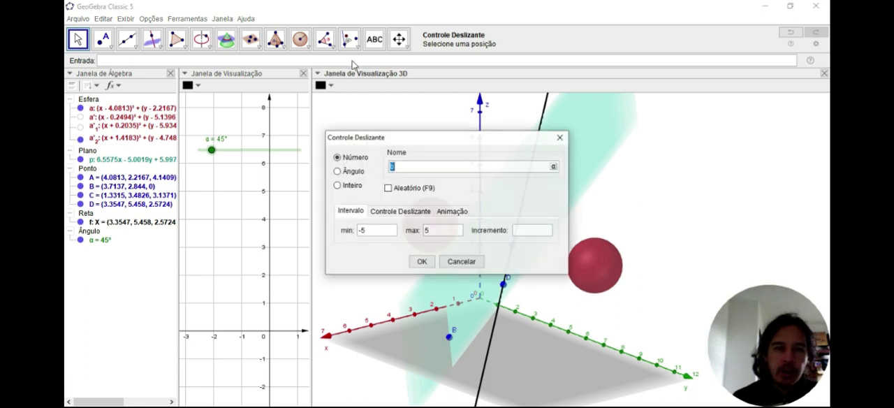
left_click(462, 262)
Rotate the original sphere centred at A about the line through C and D by angle α, counterclockwise
left_click(356, 46)
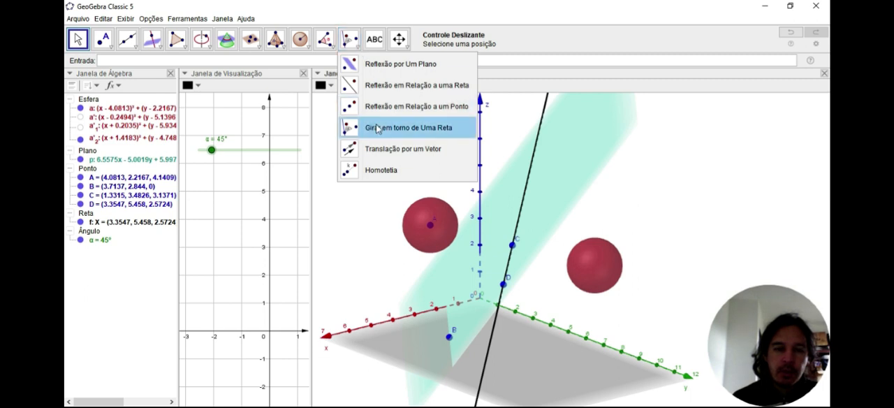
left_click(398, 132)
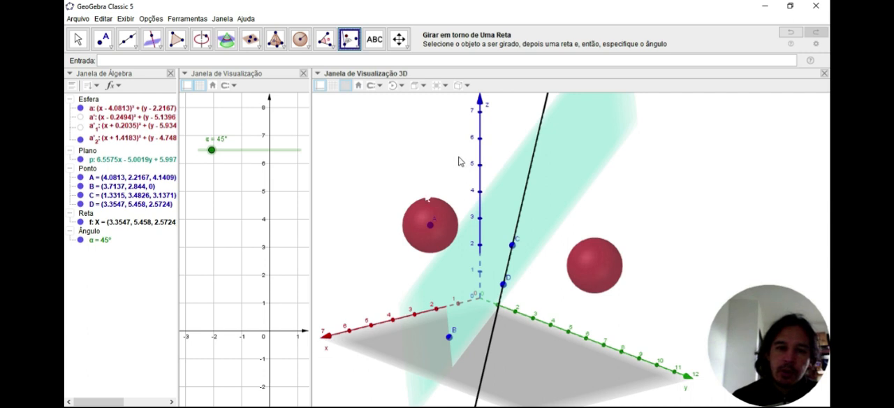
left_click(421, 211)
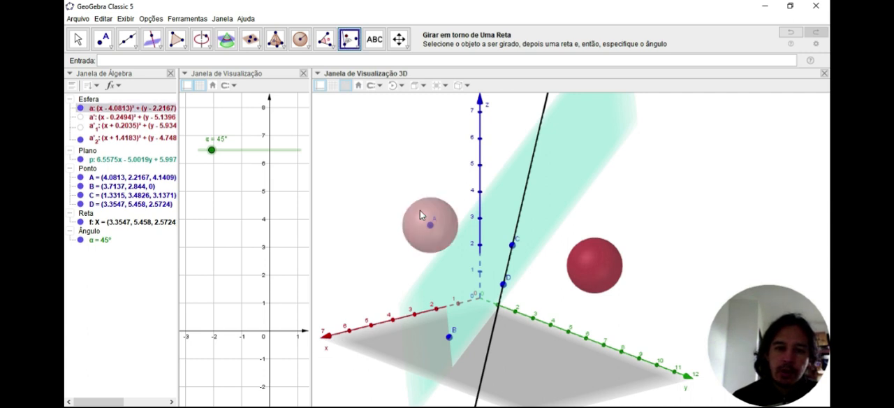
left_click(530, 175)
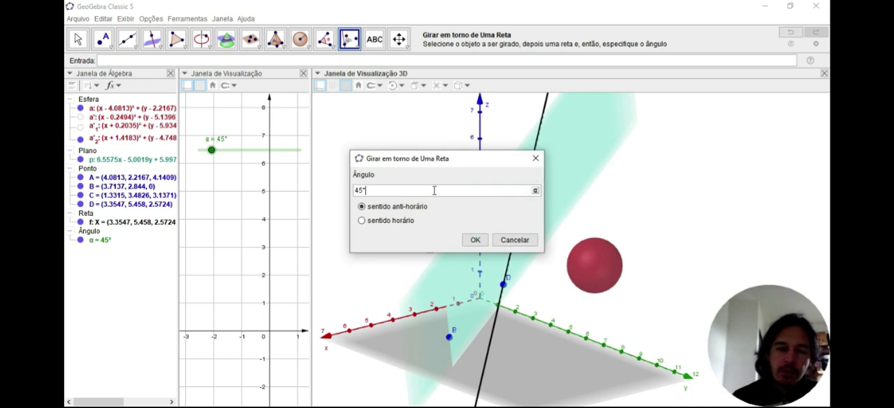
key("BackSpace")
key("BackSpace")
key("BackSpace")
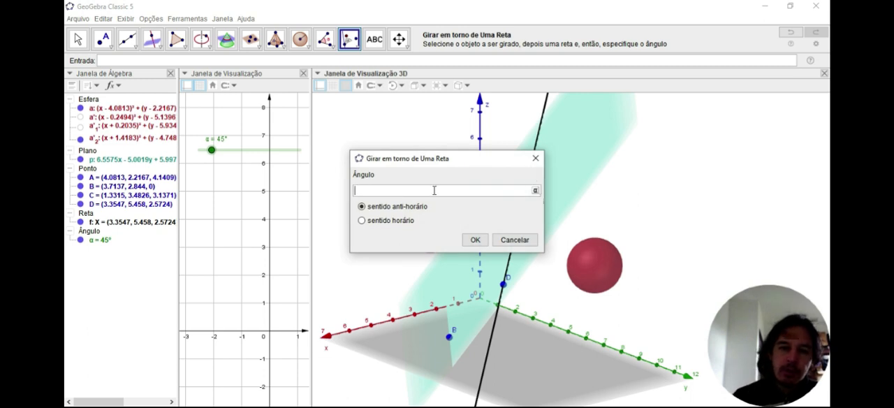
left_click(535, 190)
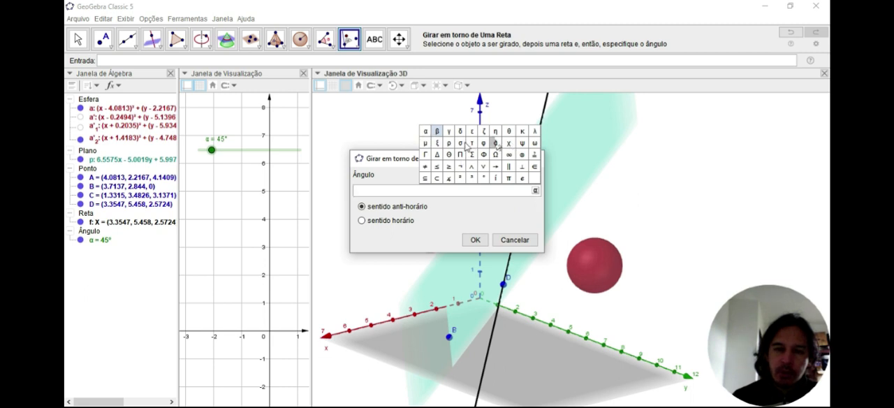
left_click(426, 132)
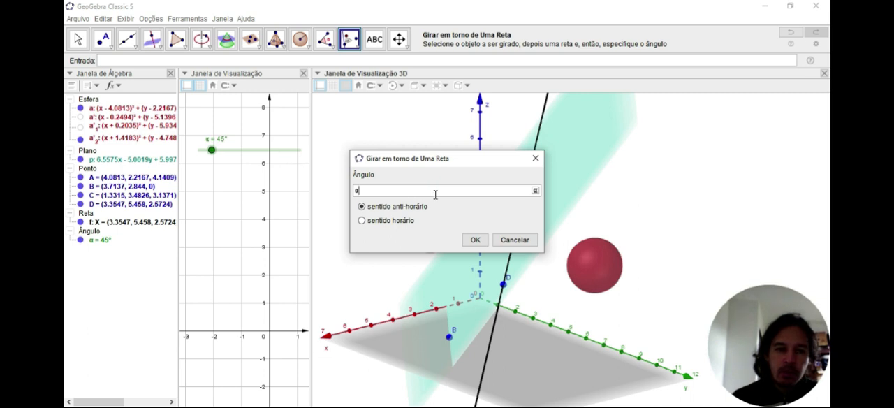
left_click(475, 240)
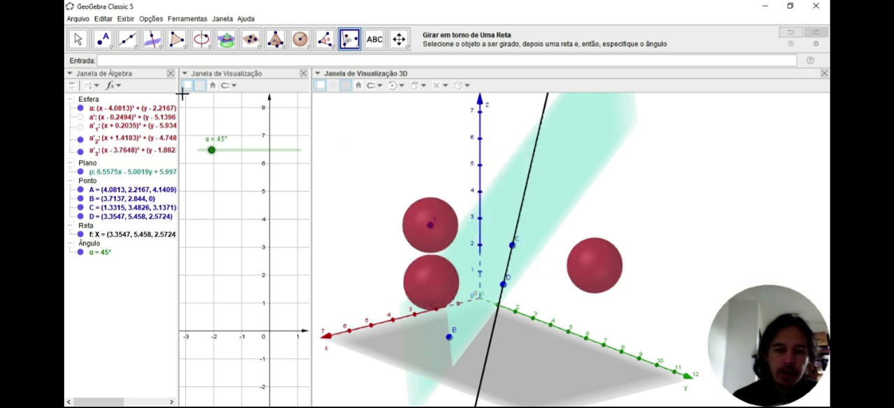
Hide the sphere reflected about point C and move the α slider to about 198° to turn the rotated sphere
left_click(79, 41)
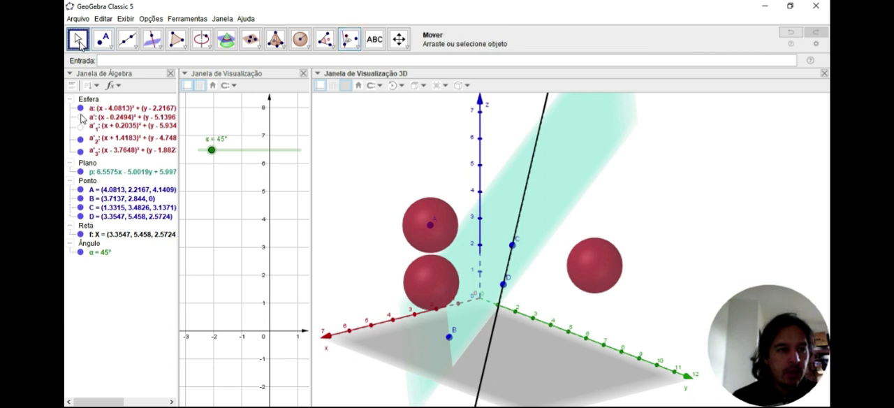
left_click(81, 139)
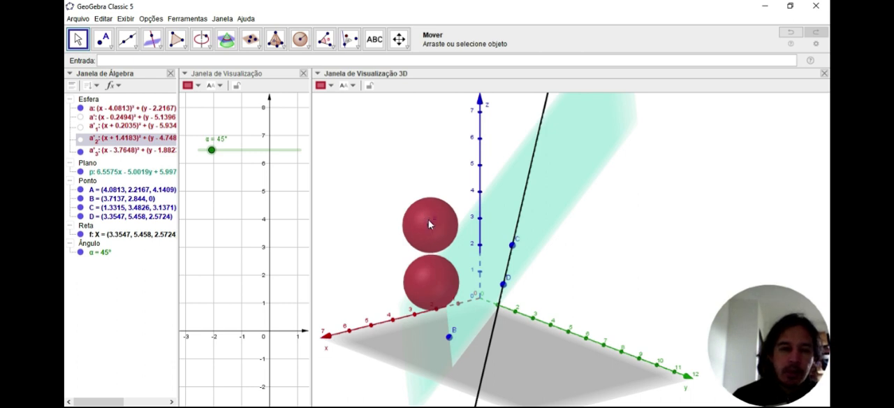
left_click_drag(212, 152, 255, 155)
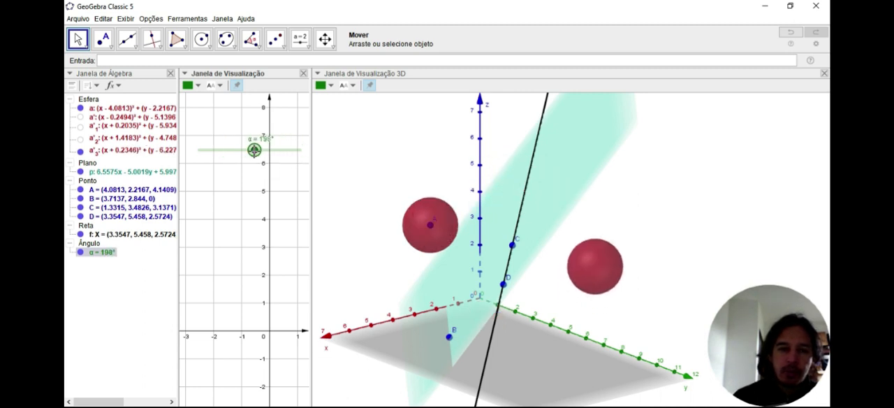
Animate the α slider to watch the sphere revolve around the line, and pause the animation at 227°
right_click(223, 153)
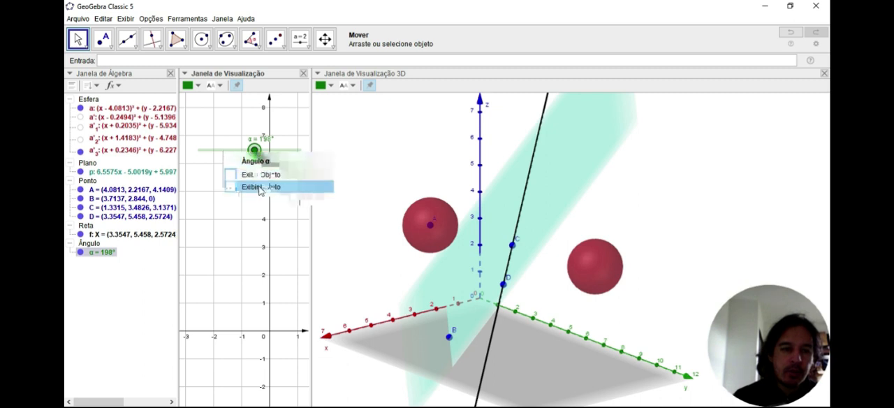
left_click(253, 198)
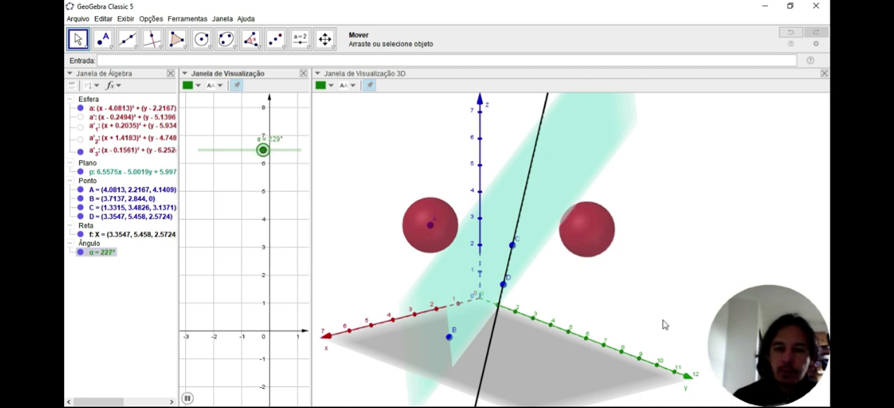
mouse_move(629, 319)
right_mouse_down()
mouse_move(636, 308)
mouse_move(622, 314)
mouse_move(632, 310)
right_mouse_up()
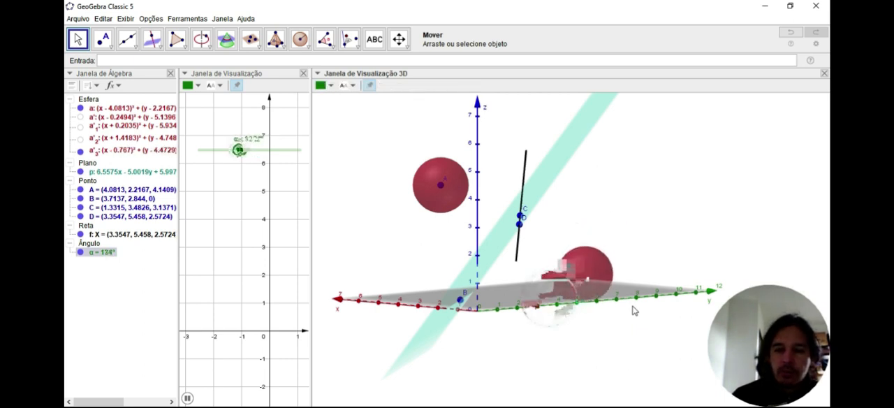
mouse_move(642, 253)
right_mouse_down()
mouse_move(632, 256)
mouse_move(642, 257)
right_mouse_up()
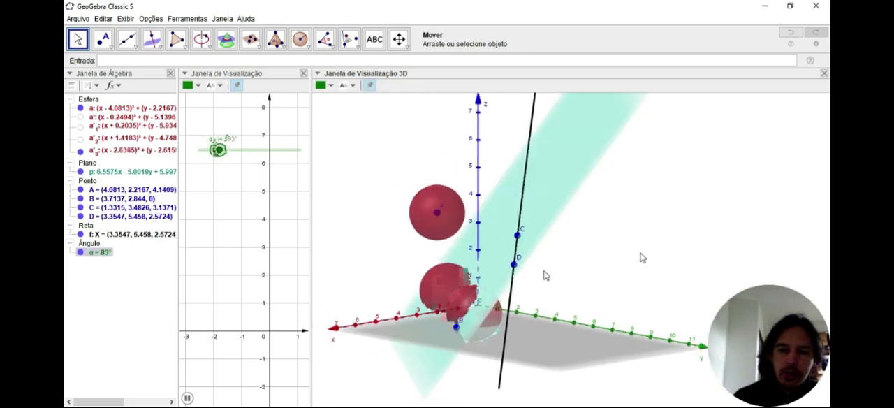
left_click(211, 149)
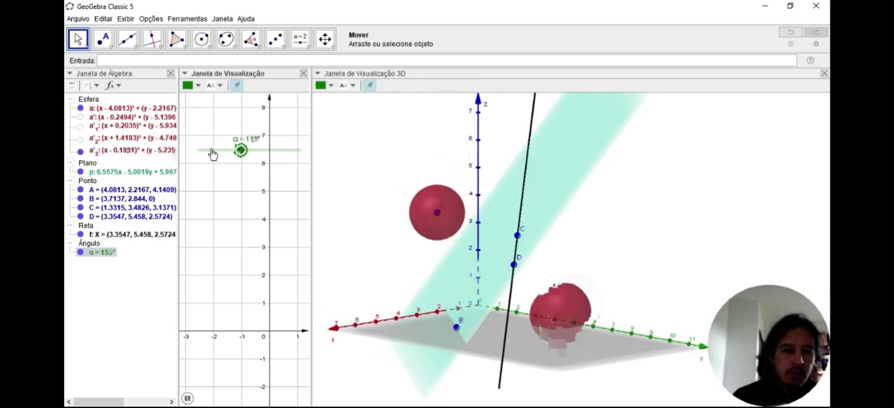
left_click(186, 397)
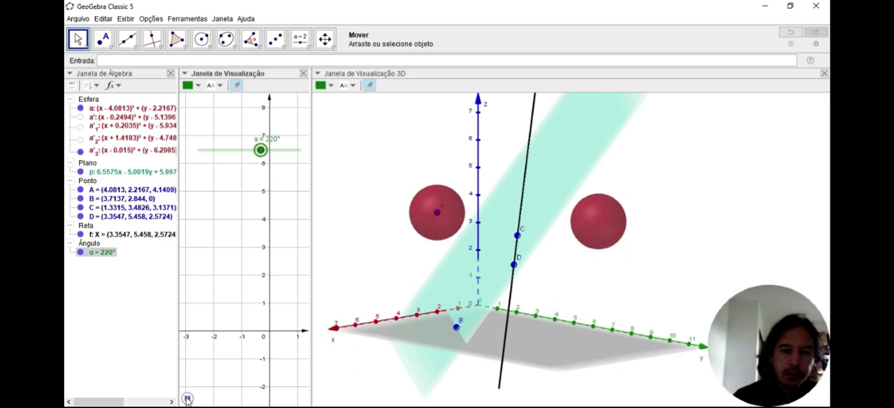
left_click(309, 47)
left_click(283, 46)
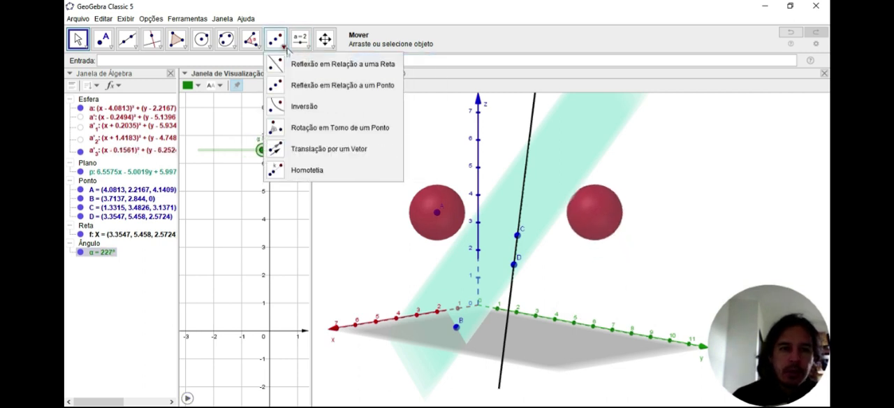
left_click(81, 42)
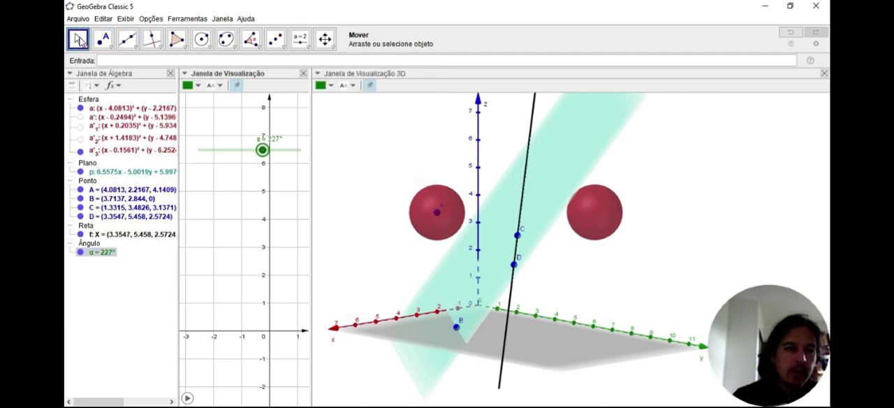
left_click(349, 159)
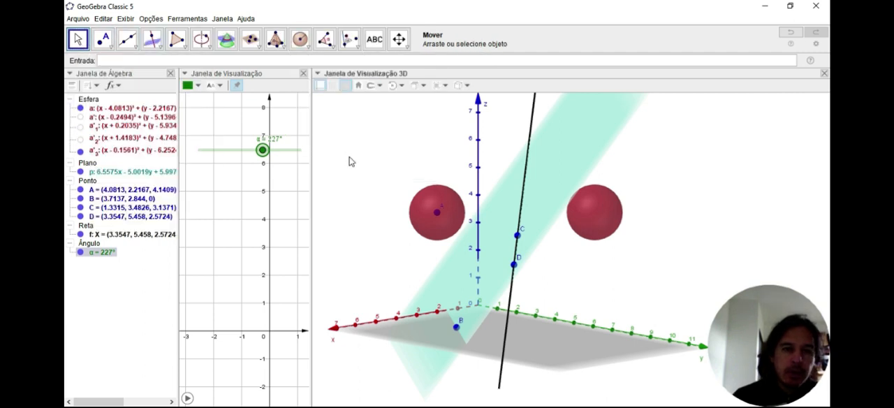
left_click(350, 40)
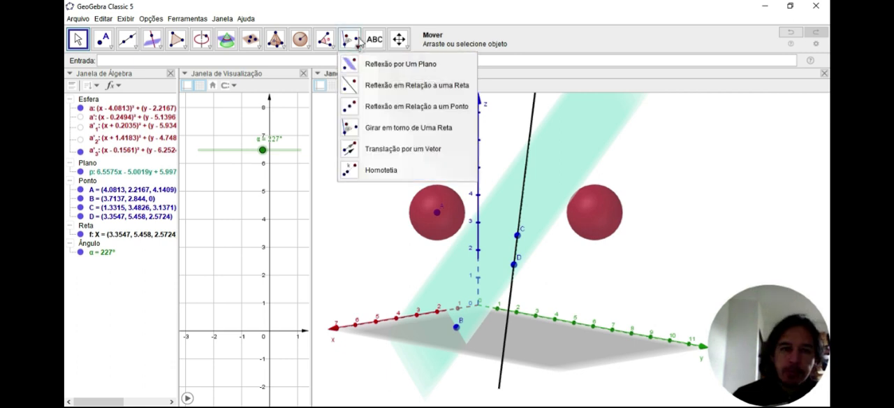
left_click(337, 175)
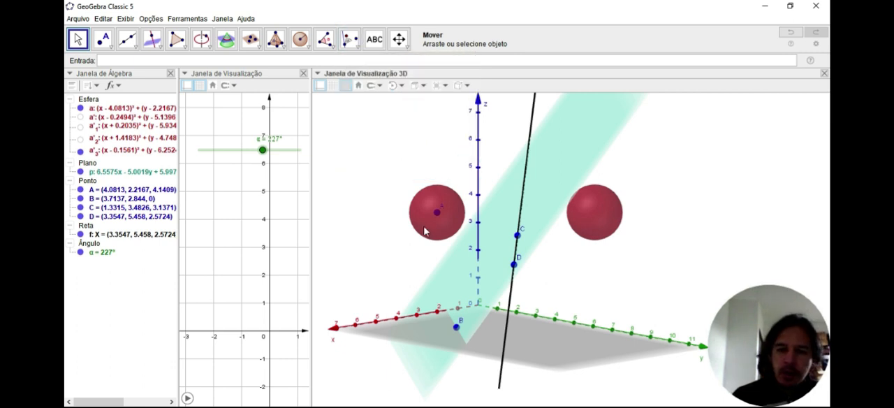
left_click(357, 48)
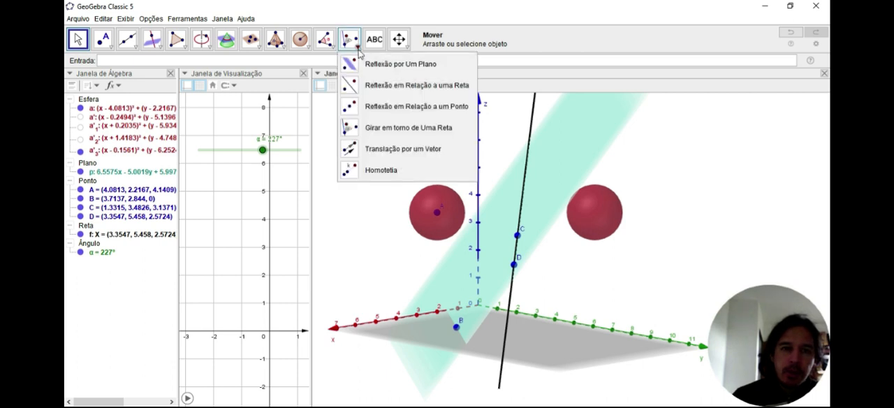
left_click(326, 148)
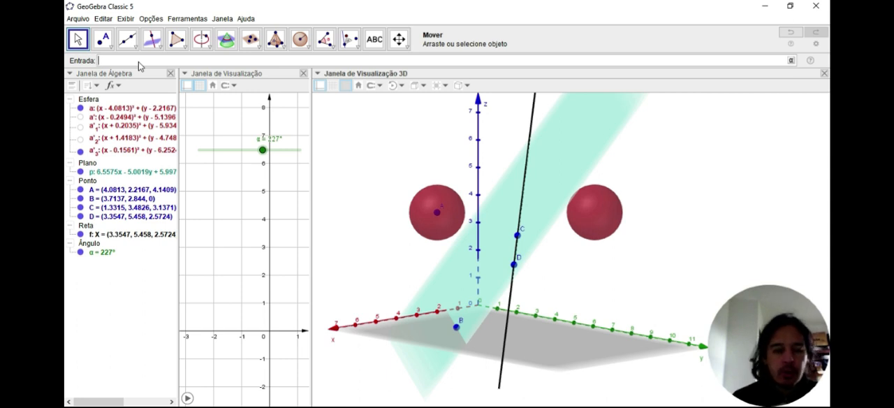
Look up the syntax variants of the Girar command for rotating an object
type("girar")
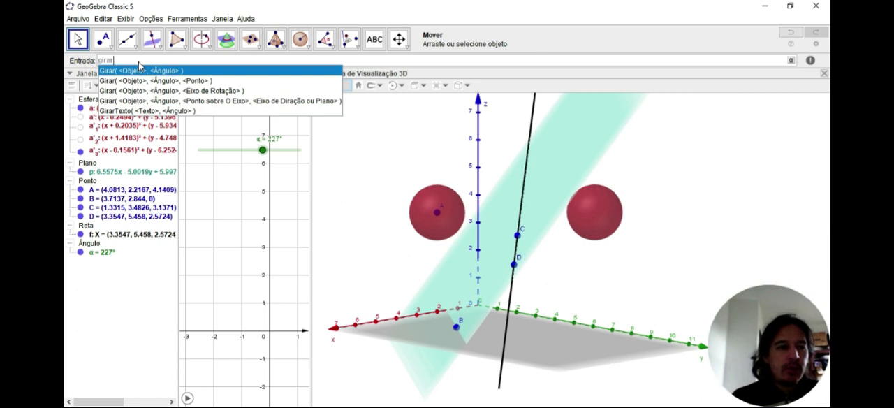